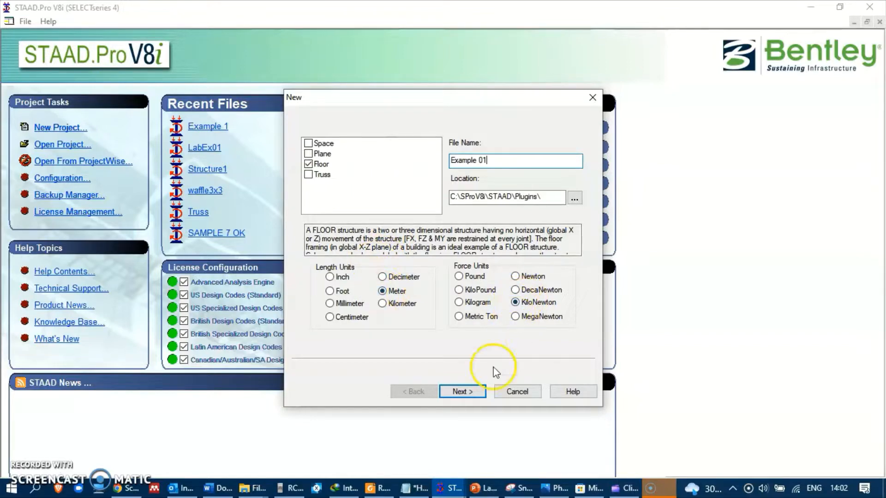
Finish creating the Floor project Example 01 in meters and kilonewtons with the Add Beam option, and dismiss the snap grid.
left_click(478, 392)
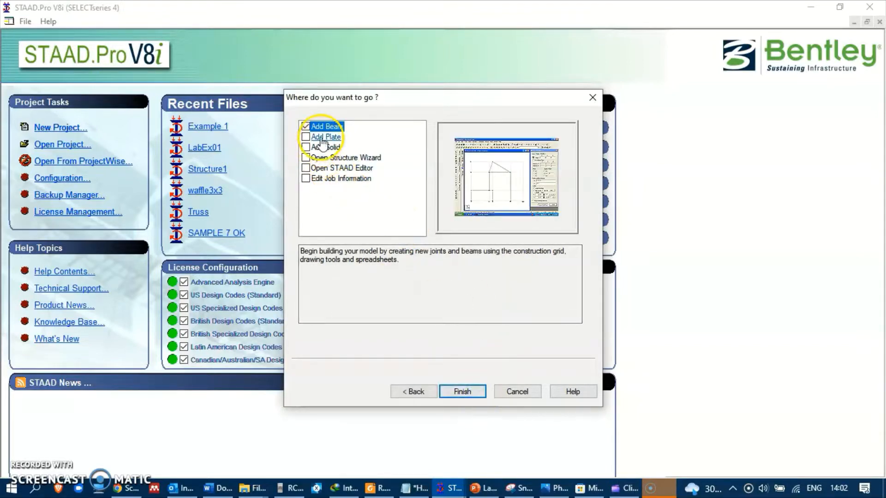
left_click(462, 391)
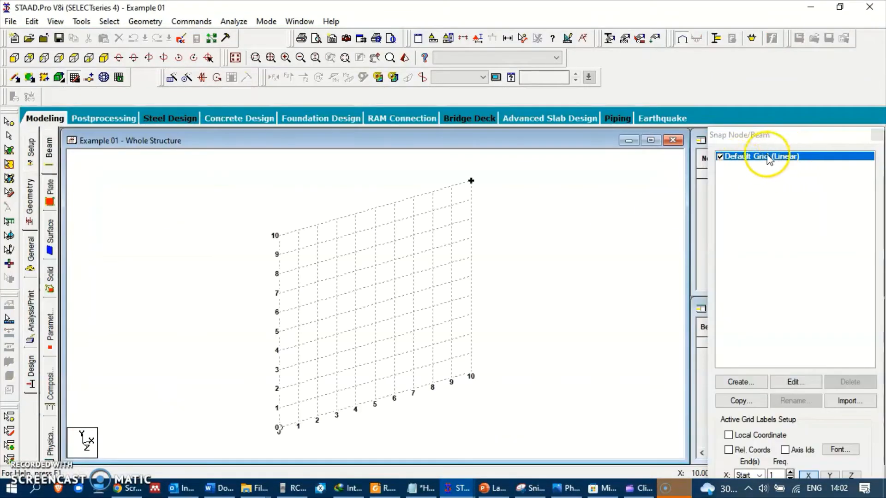
left_click(850, 138)
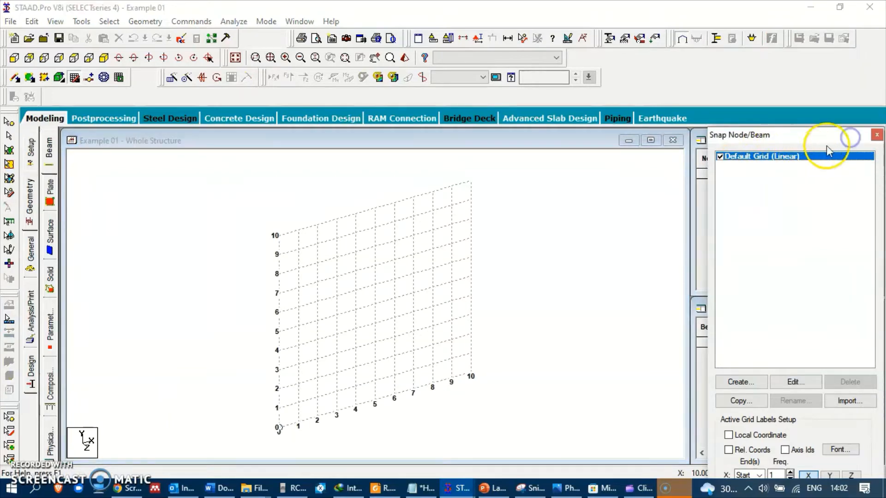
left_click(876, 134)
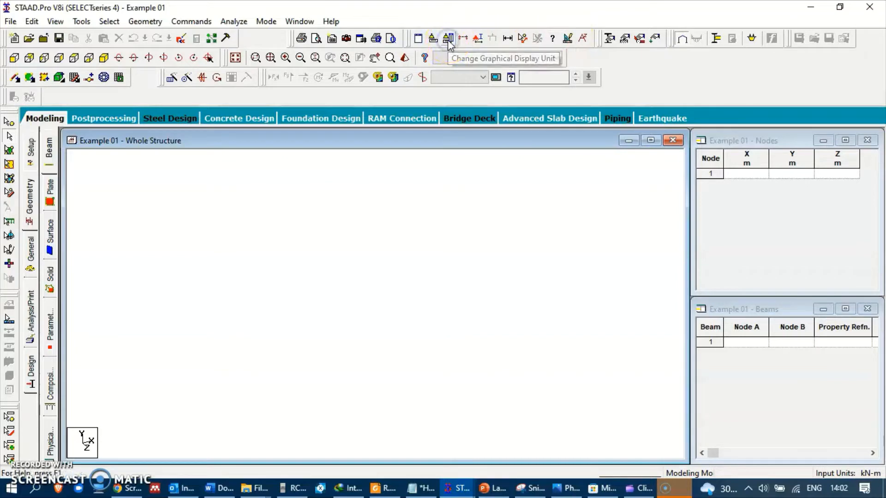
Review the structure, section and force display units in the graphical display options.
left_click(448, 39)
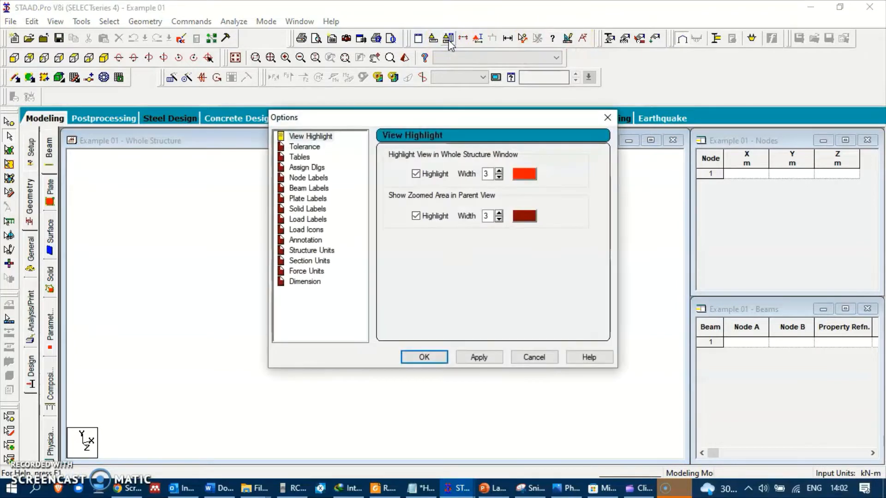
left_click(312, 273)
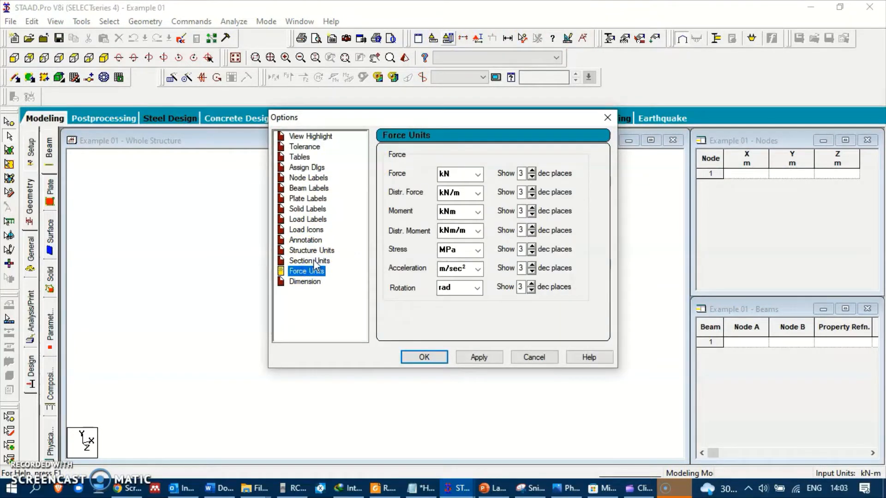
left_click(314, 260)
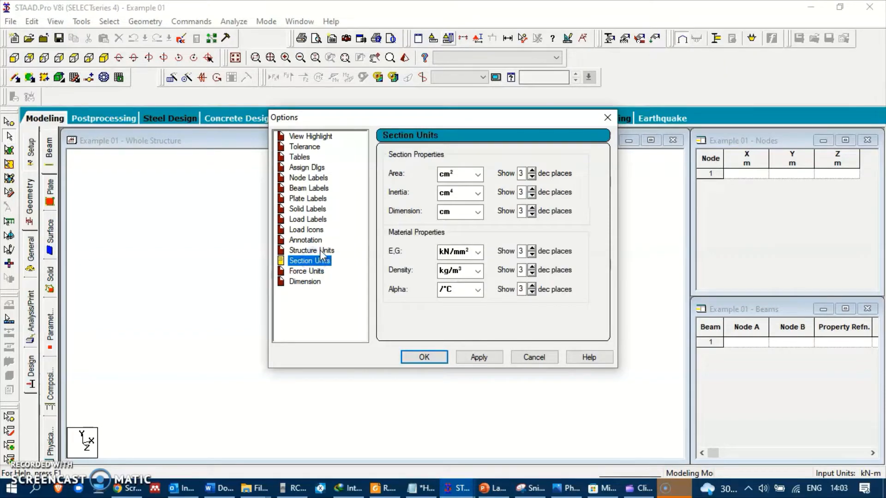
left_click(319, 250)
left_click(319, 261)
left_click(316, 271)
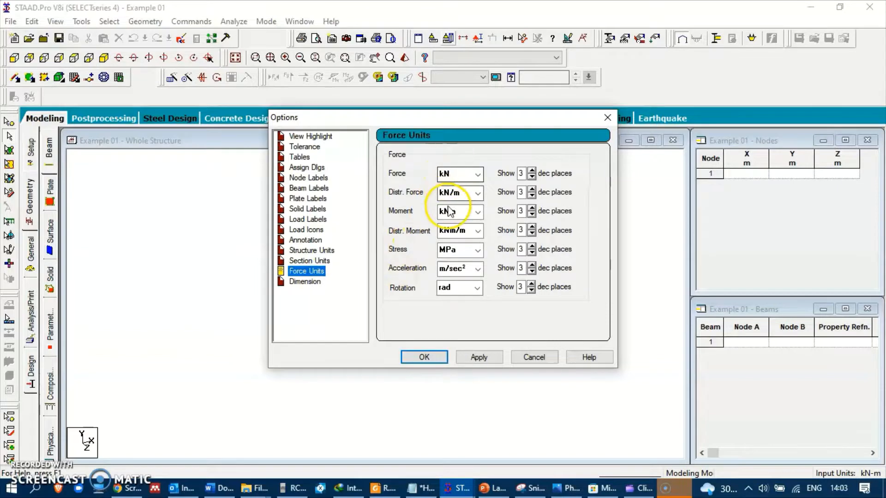
left_click(326, 261)
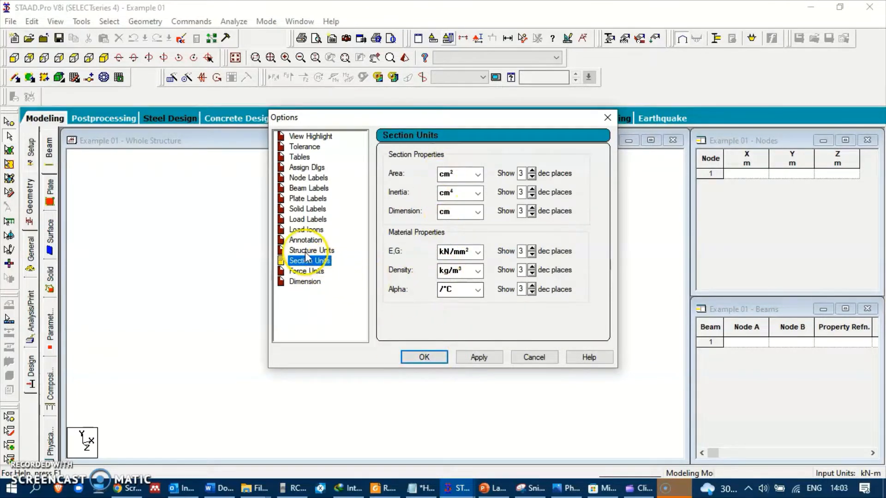
left_click(308, 250)
left_click(427, 357)
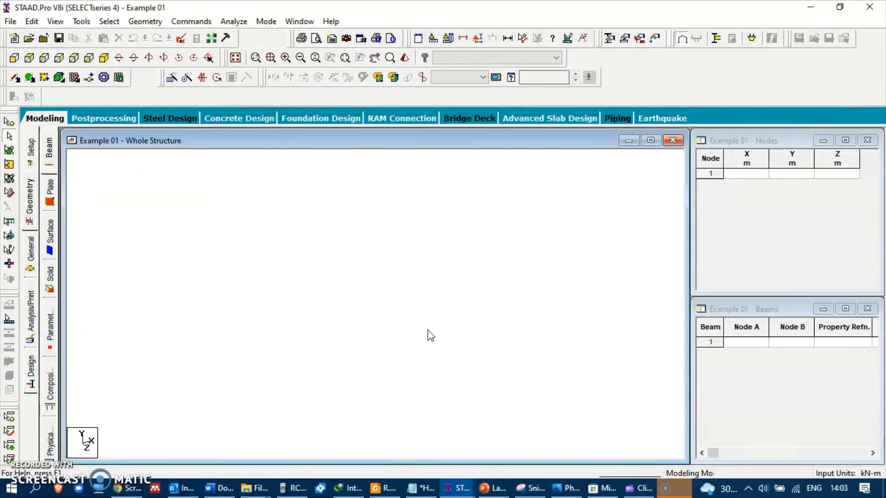
Enter three nodes along the X axis at 0, 1.2 and 2 m, with Y and Z at 0.
left_click(756, 174)
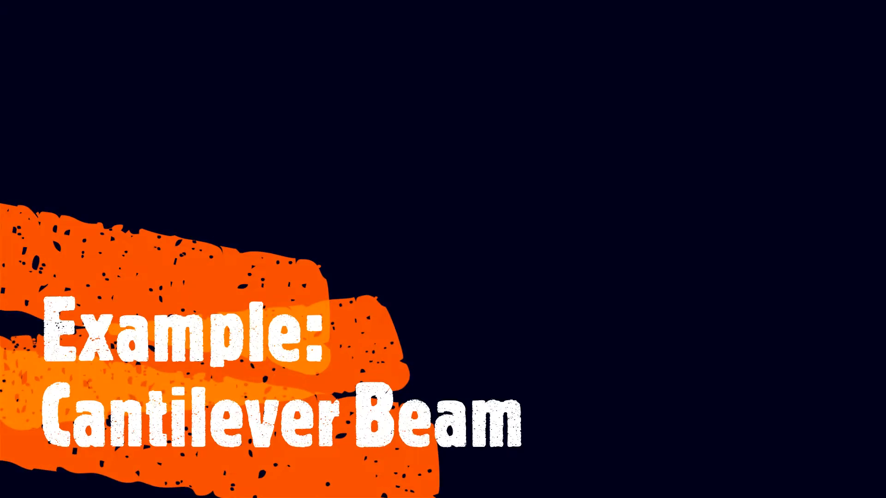
key("alt+Tab")
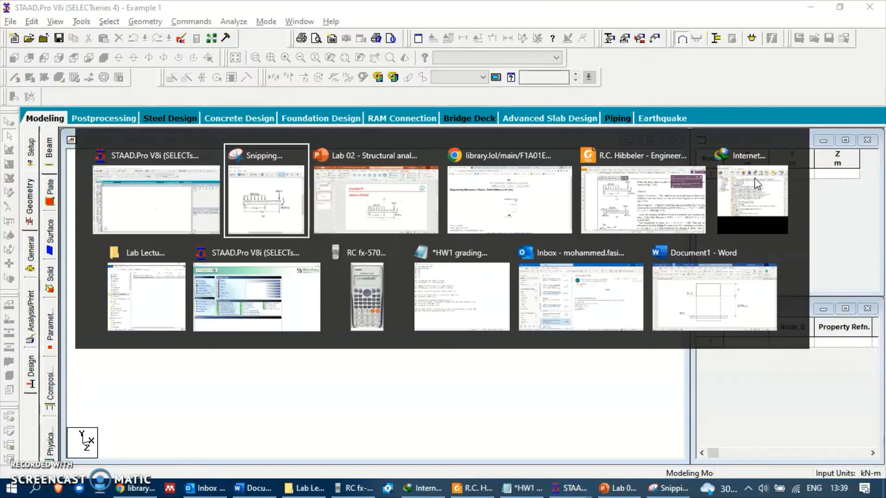
key("alt+Tab")
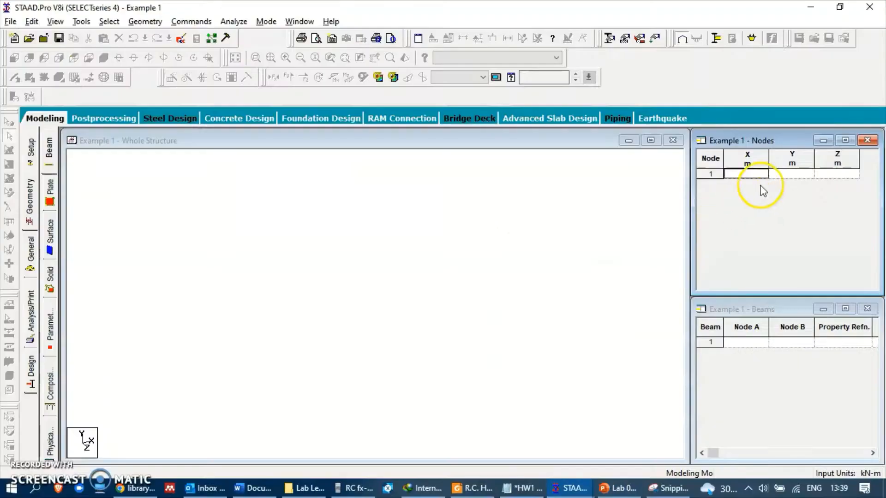
key("Tab")
key("Tab")
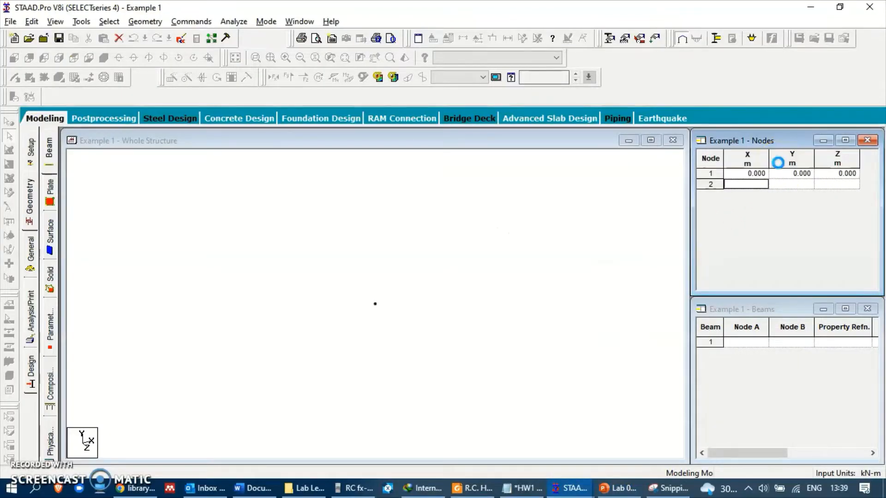
type("1.2")
key("Tab")
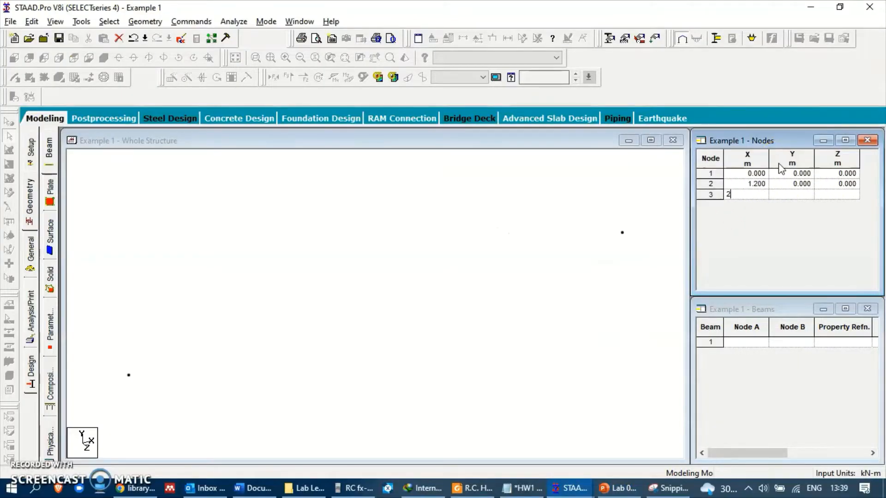
type("2")
key("Tab")
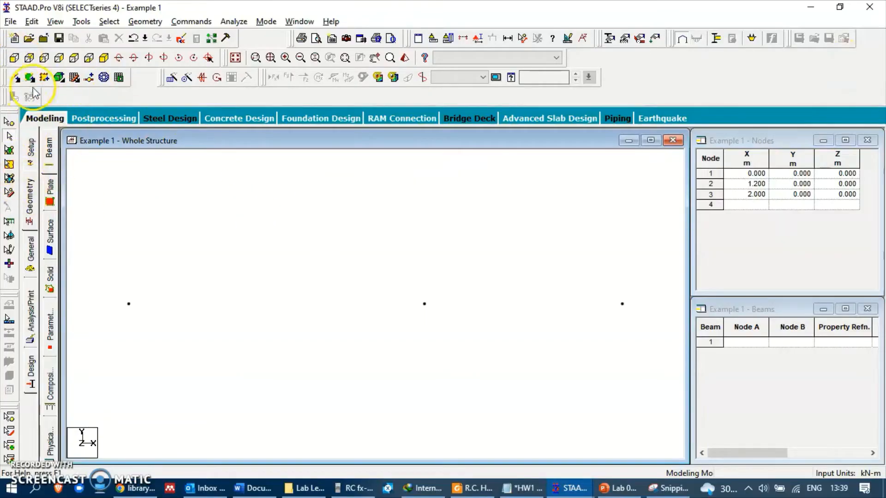
Draw the beam from the node at X = 0 through the middle node to the node at X = 2 m.
left_click(15, 77)
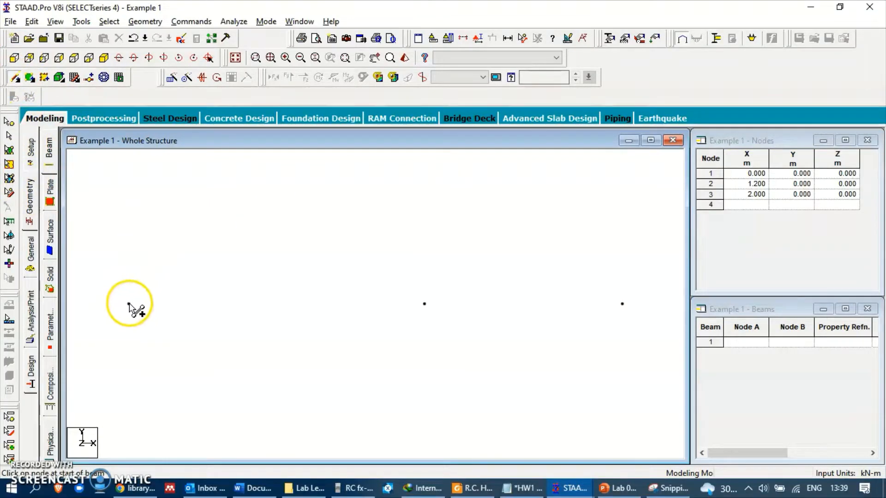
mouse_move(131, 304)
left_mouse_down()
mouse_move(373, 338)
mouse_move(423, 305)
mouse_move(504, 330)
mouse_move(622, 304)
left_mouse_up()
key("alt+Tab")
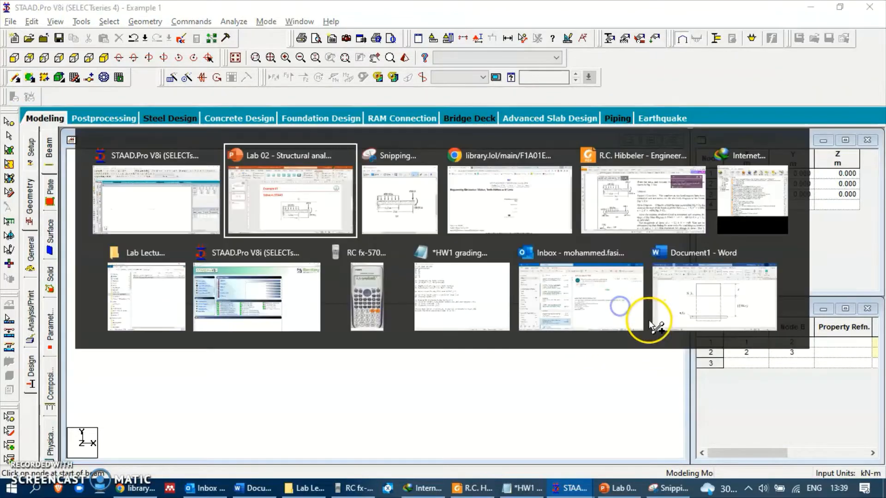
key("alt+Tab")
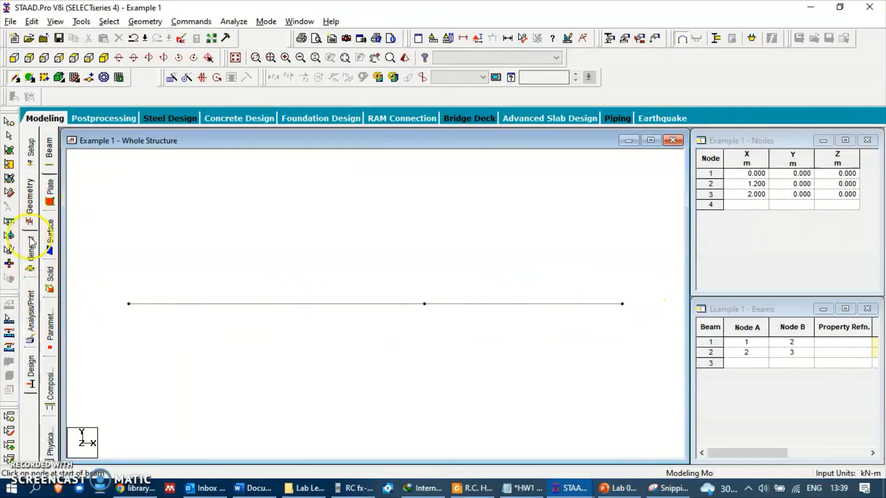
Define a rectangular concrete section with YD 0.3 m and ZD 0.2 m.
left_click(30, 257)
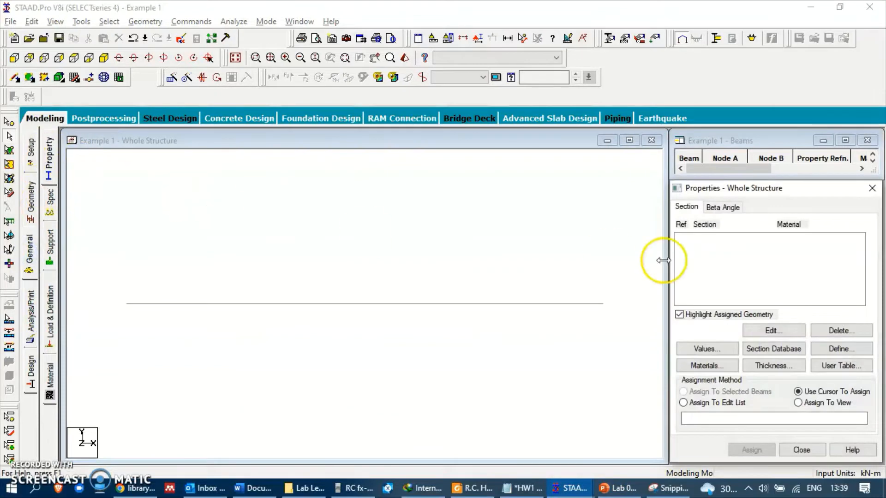
left_click(827, 347)
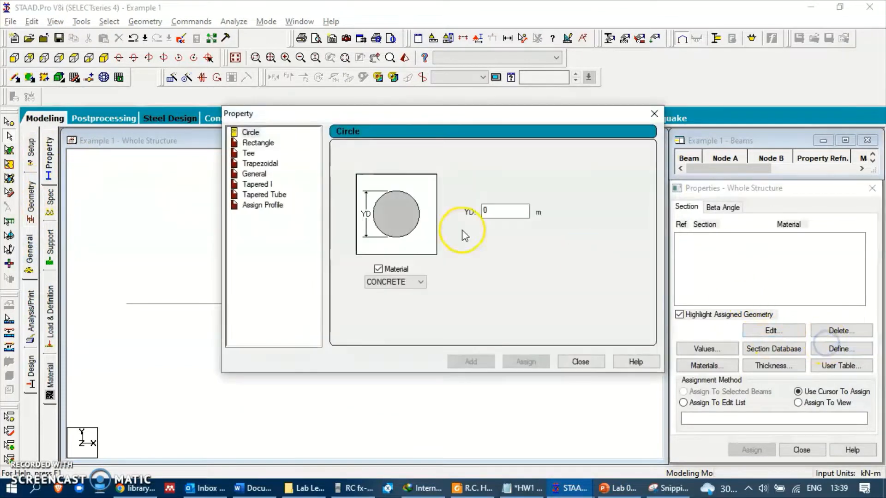
left_click(253, 143)
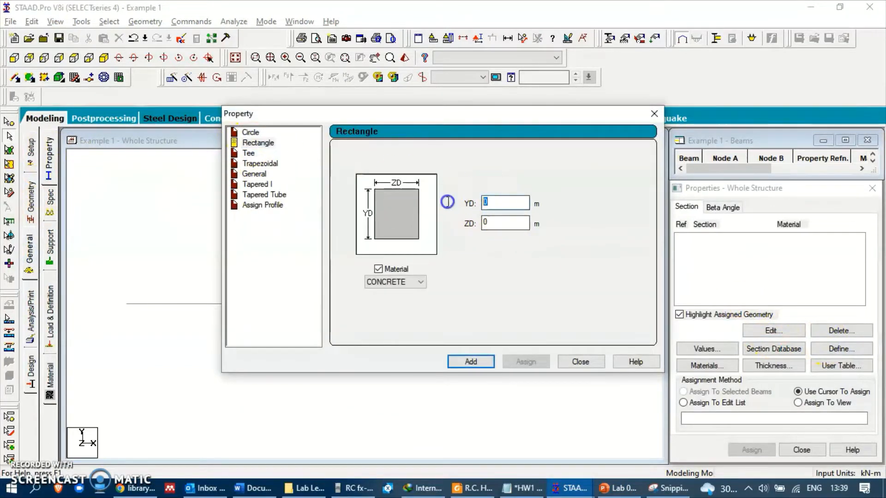
type("0.2")
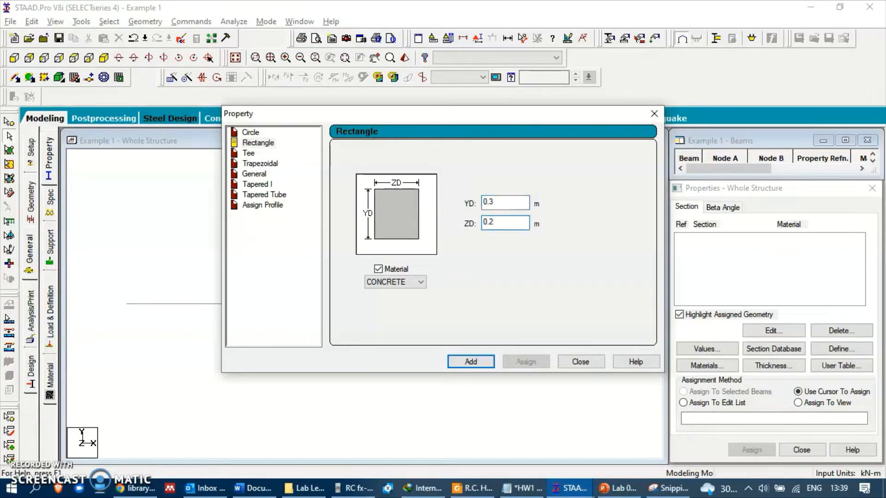
key("Return")
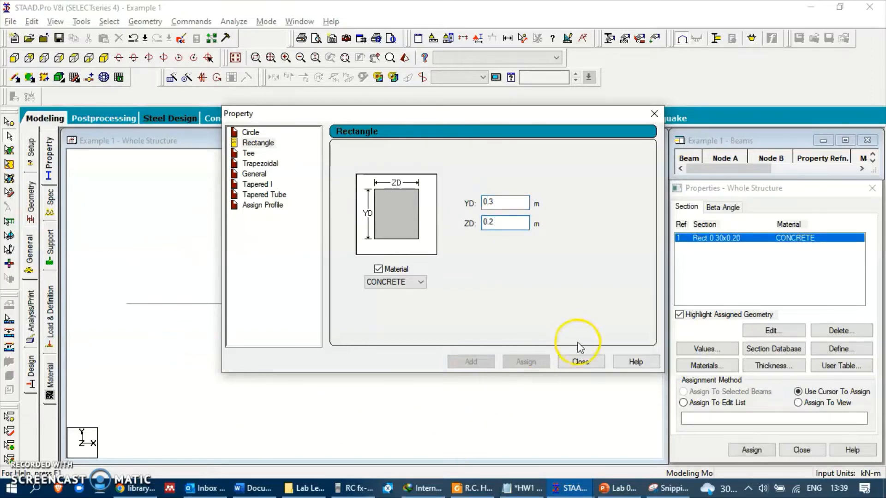
left_click(578, 363)
Assign the Rect 0.30x0.20 section to all beams in the view.
left_click(797, 402)
left_click(745, 450)
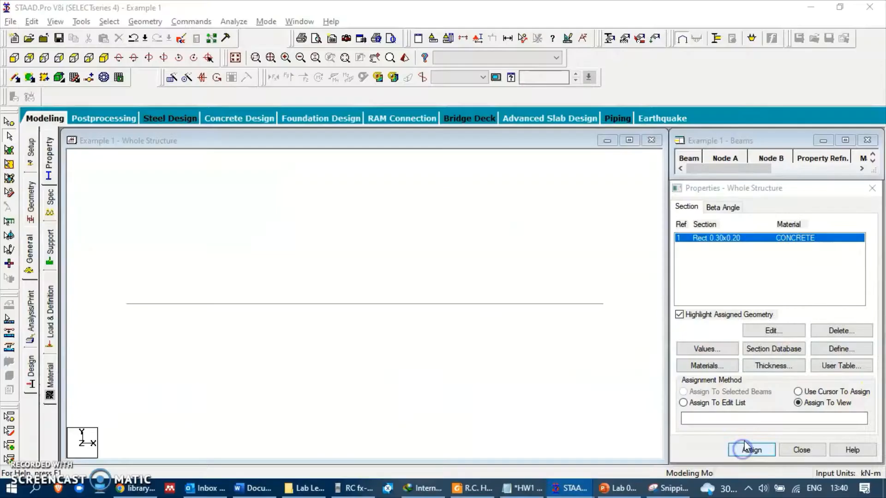
left_click(750, 449)
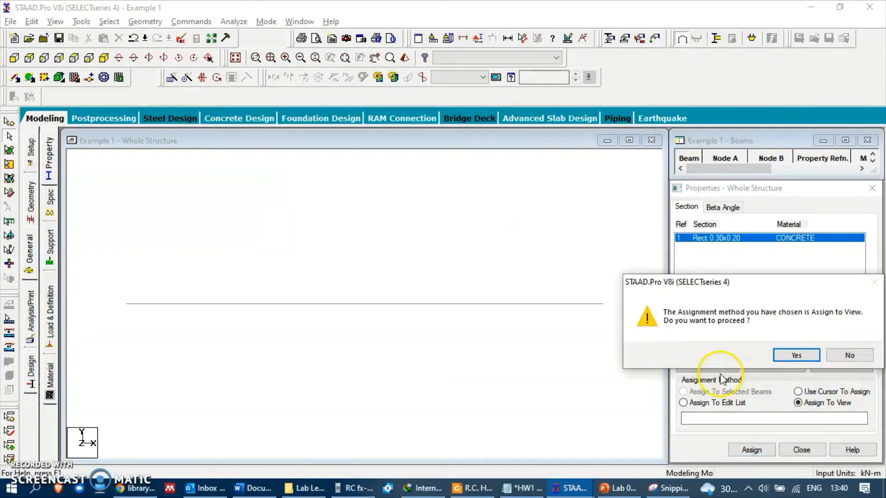
left_click(788, 354)
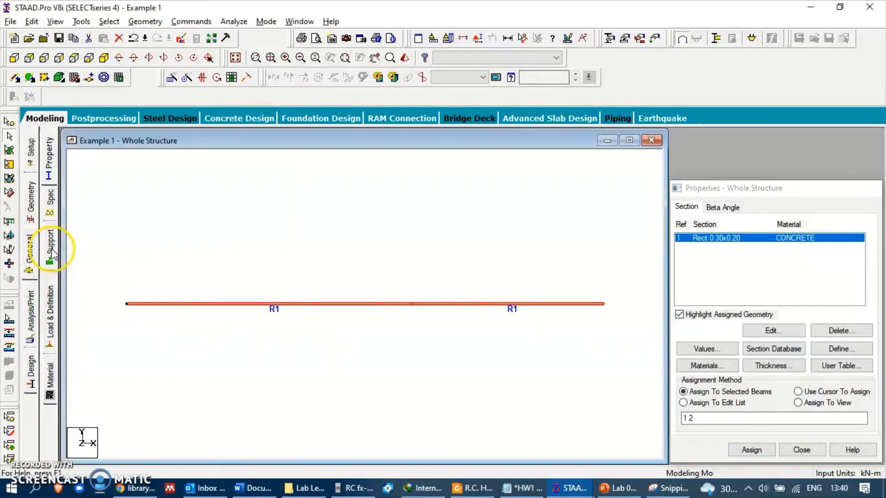
Create a fixed support definition for the cantilever.
left_click(53, 248)
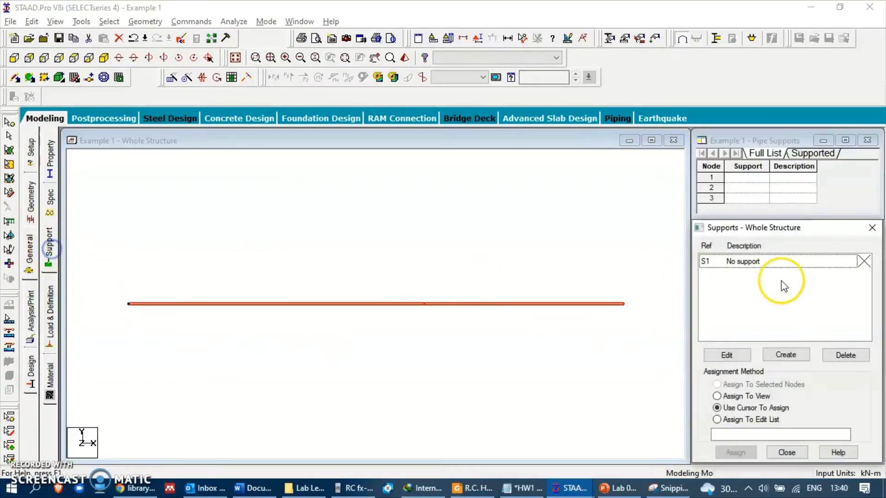
key("alt+Tab")
key("alt+Tab")
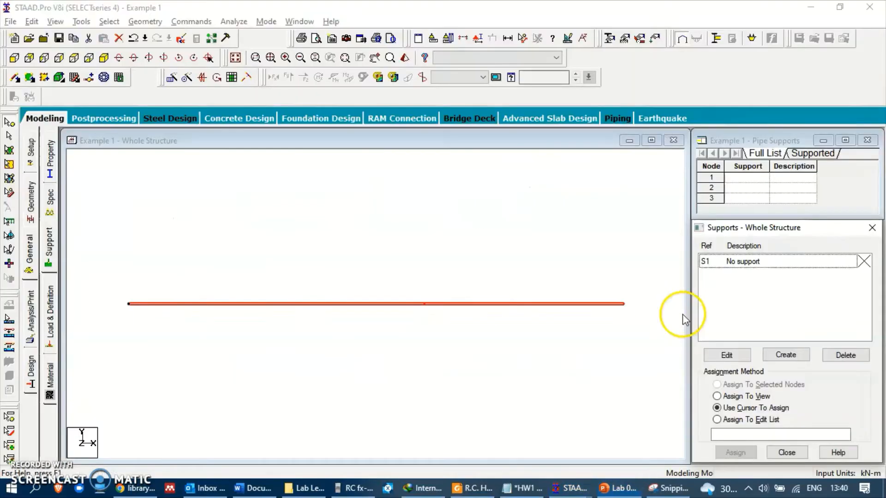
left_click(778, 356)
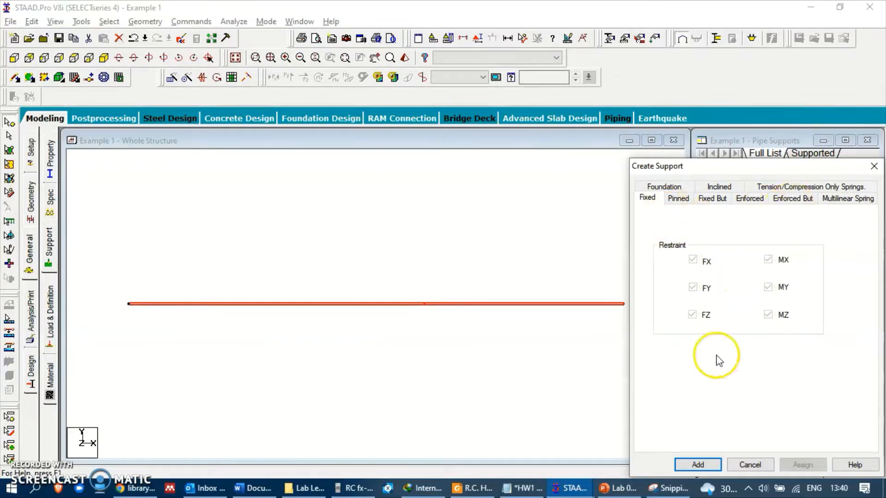
left_click(700, 465)
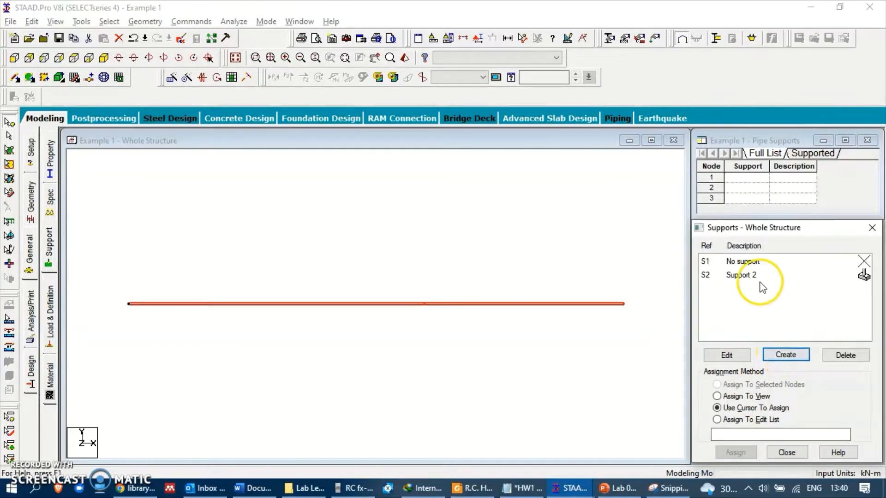
Assign the fixed support to node 1 at the beam's left end using the cursor.
left_click(759, 275)
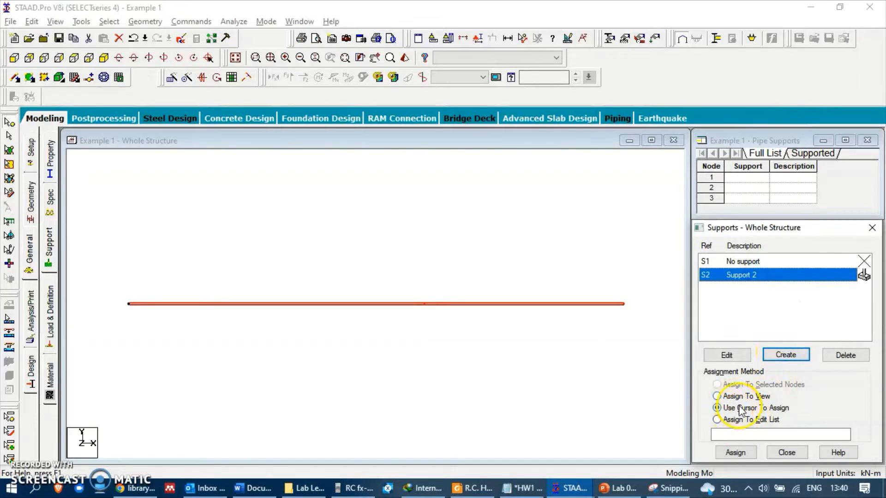
left_click(734, 453)
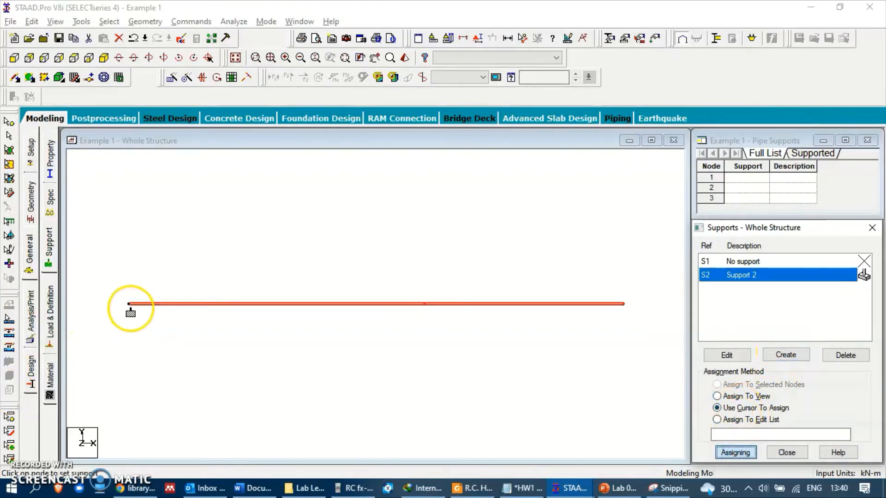
left_click(128, 305)
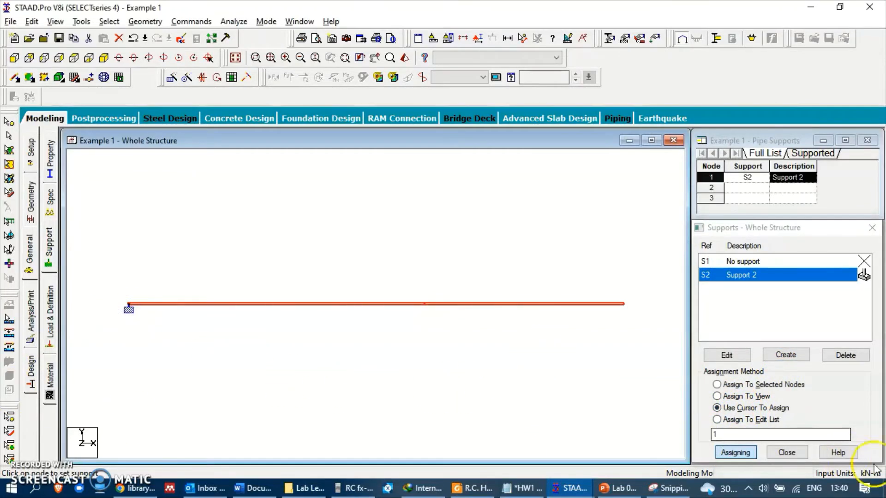
Create primary load case 1 with loading type Dead and the title DEAD.
left_click(49, 314)
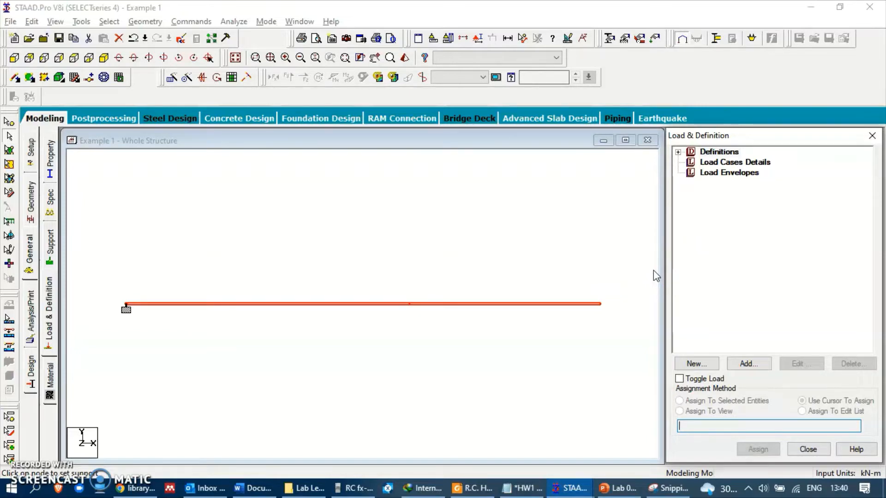
left_click(730, 162)
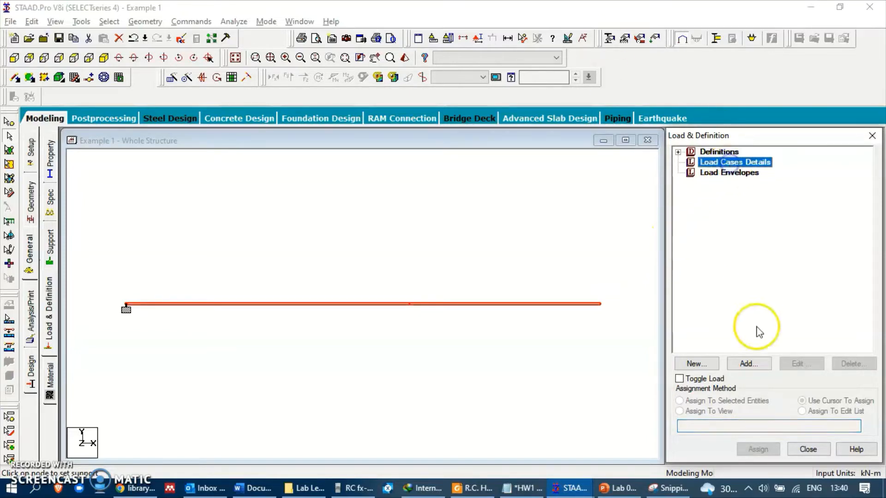
left_click(747, 363)
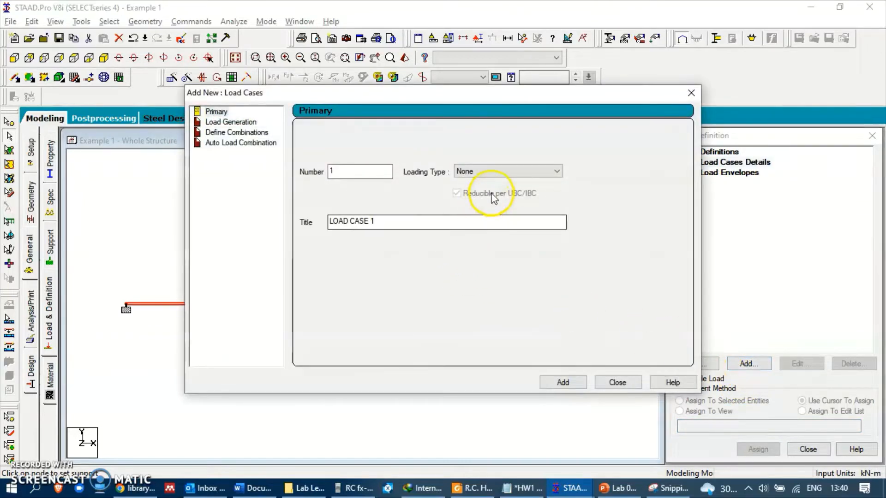
left_click(506, 171)
left_click(484, 183)
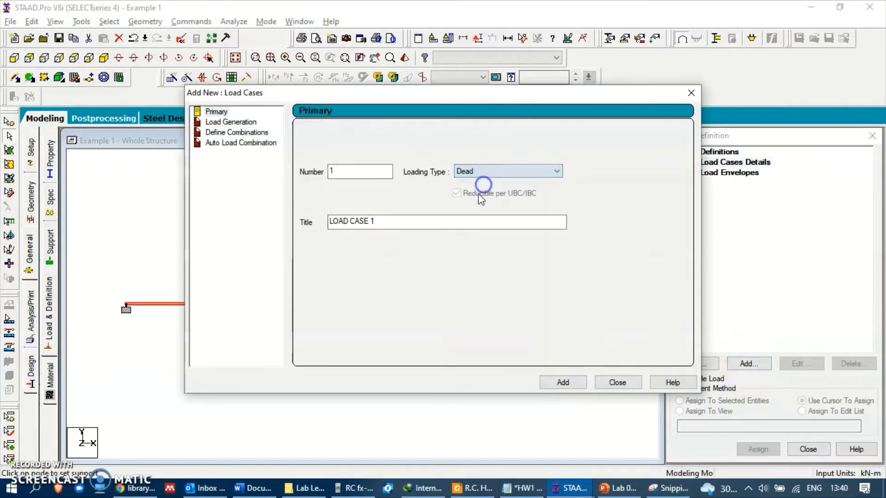
left_click_drag(421, 221, 165, 205)
type("DEAD")
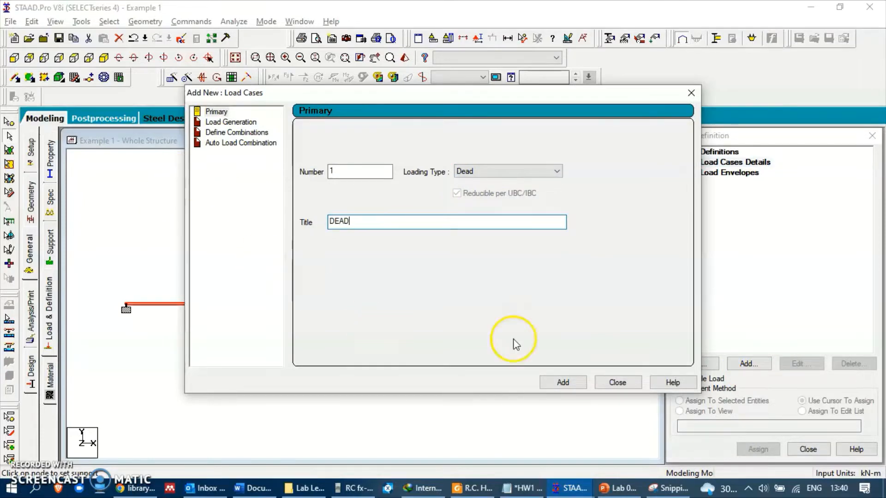
left_click(562, 382)
Create primary load case 2 with loading type Live and the title LIVE, and finish adding load cases.
left_click(507, 171)
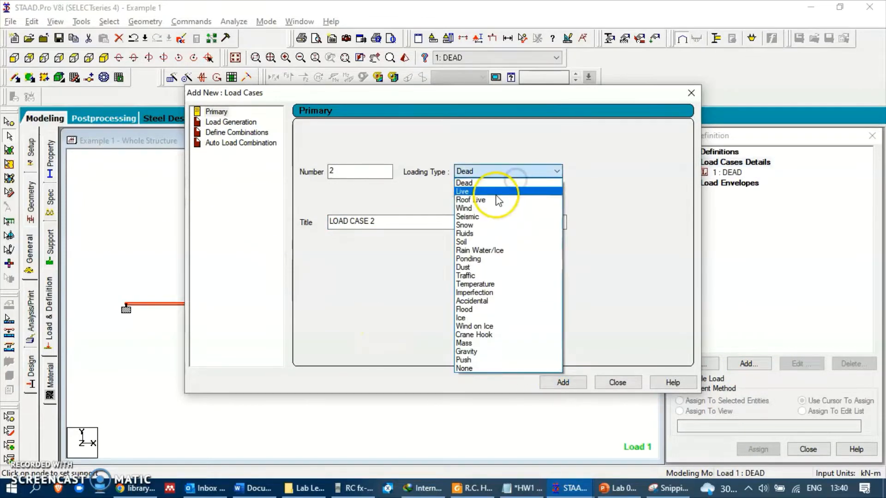
left_click(490, 191)
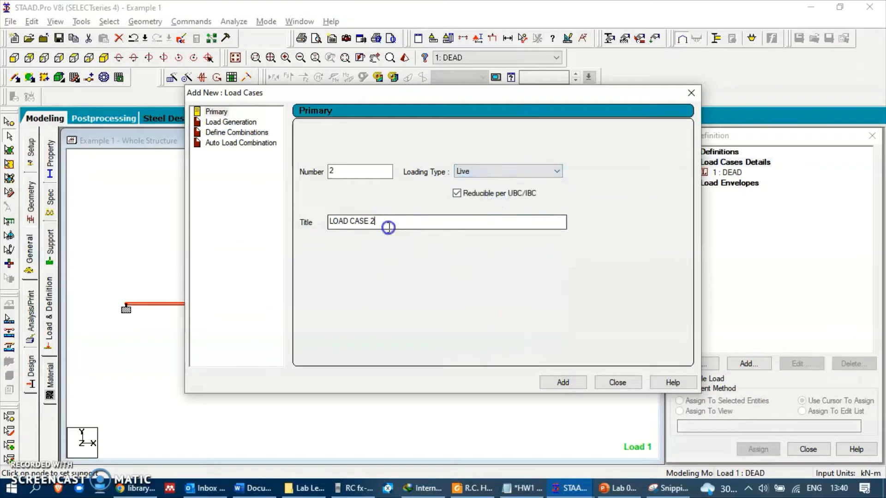
left_click_drag(388, 226, 283, 230)
type("LIVE")
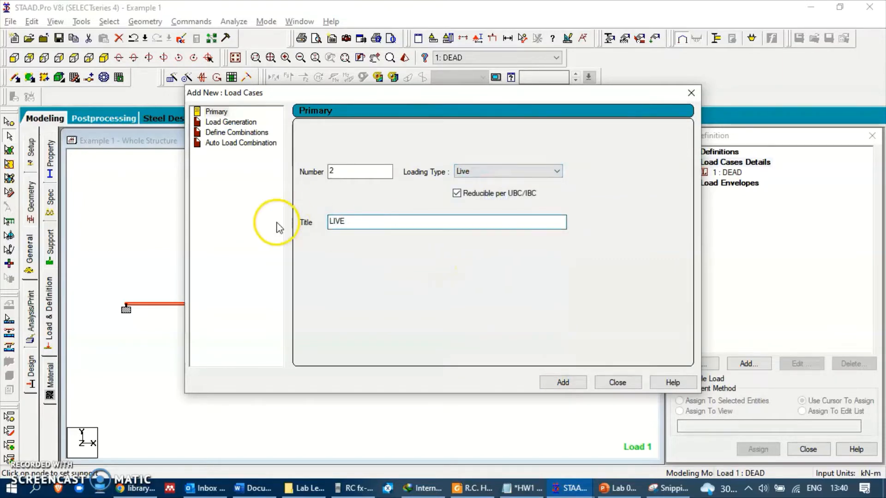
left_click(556, 383)
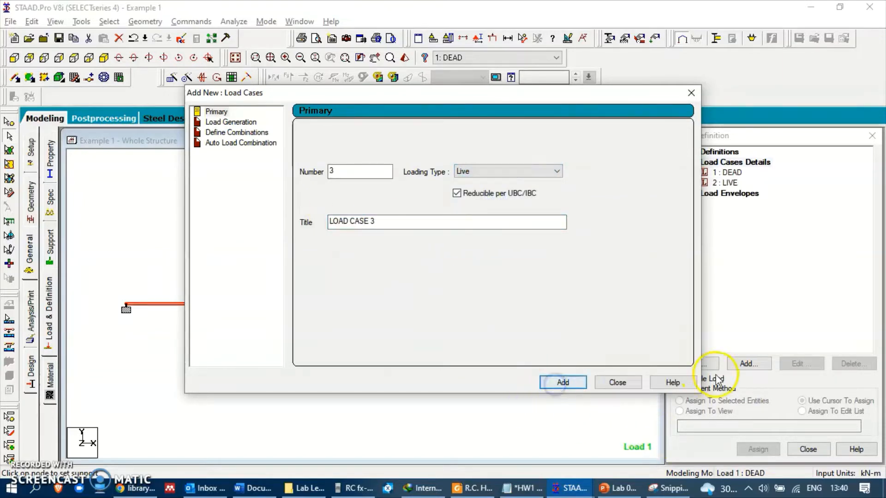
left_click(613, 384)
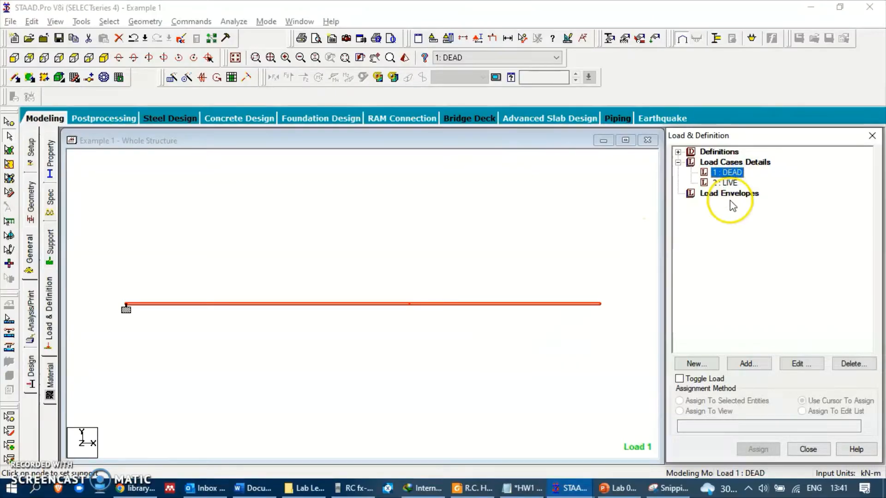
Add a selfweight load in the Y direction with factor -1 to the DEAD load case.
left_click(746, 362)
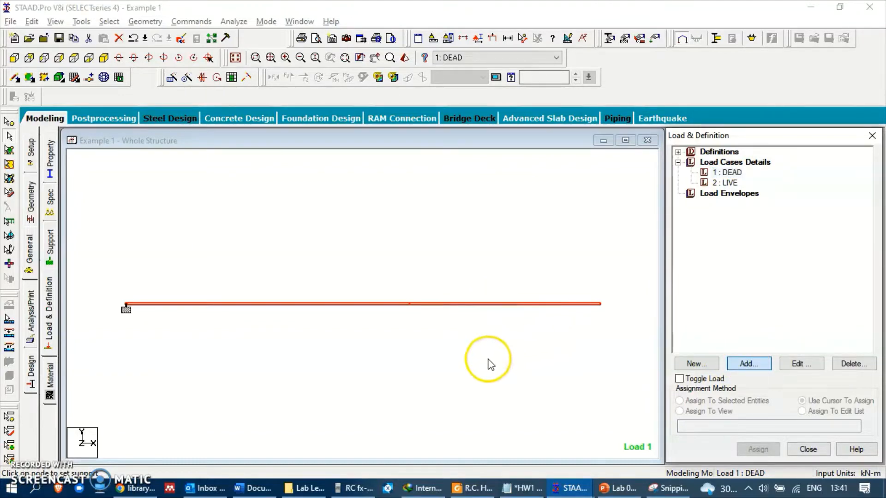
left_click(750, 365)
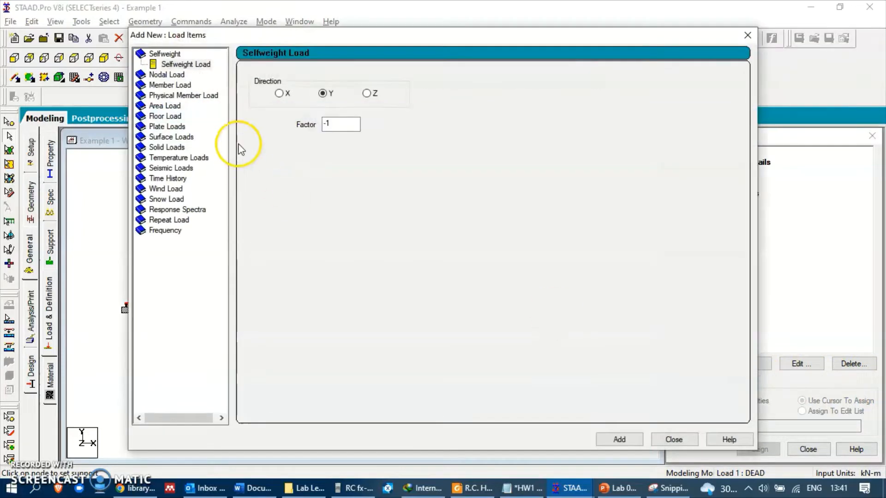
left_click(625, 438)
left_click(673, 441)
Add a nodal load with Fy of -0.6 kN to the LIVE load case, checking the example figure in PowerPoint.
left_click(726, 194)
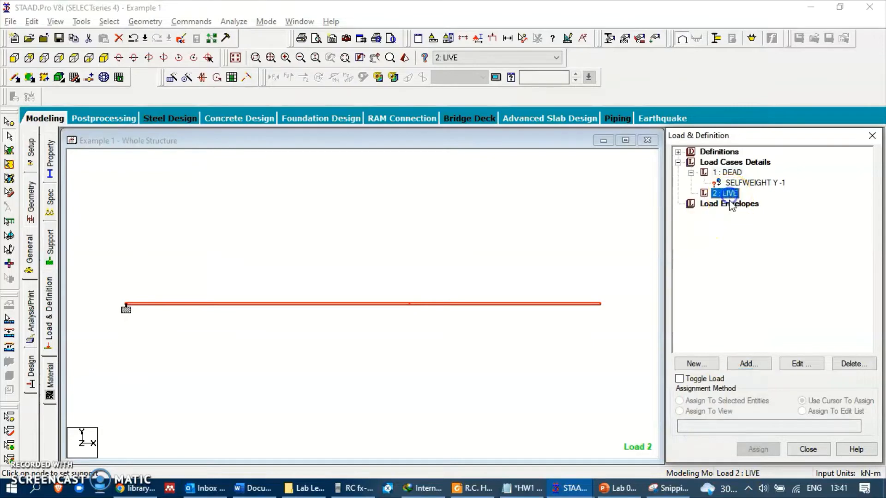
left_click(748, 364)
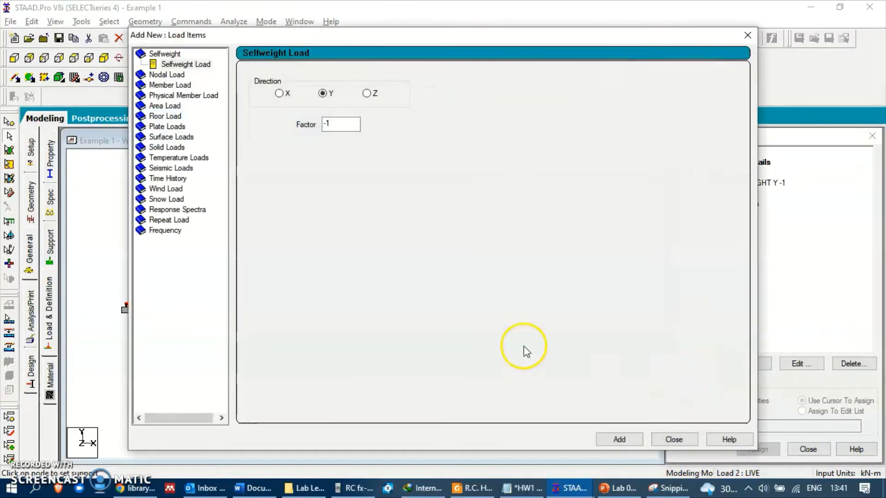
left_click(167, 74)
key("alt+Tab")
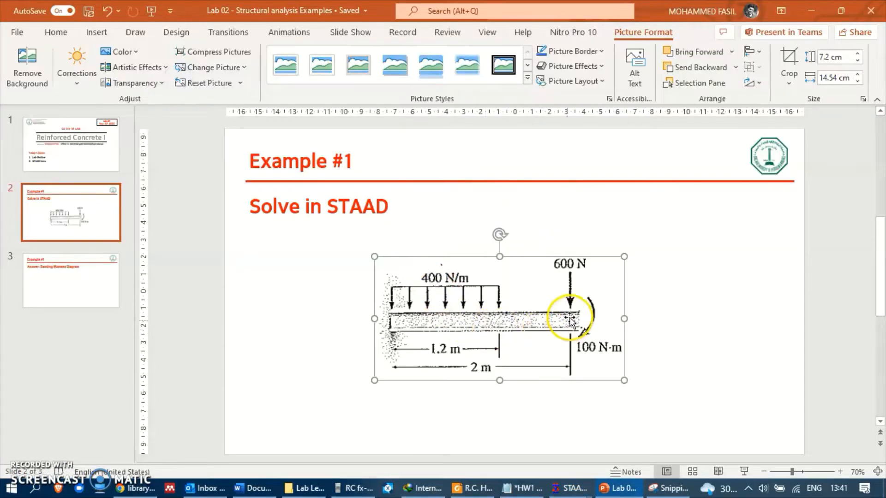
key("alt+Tab")
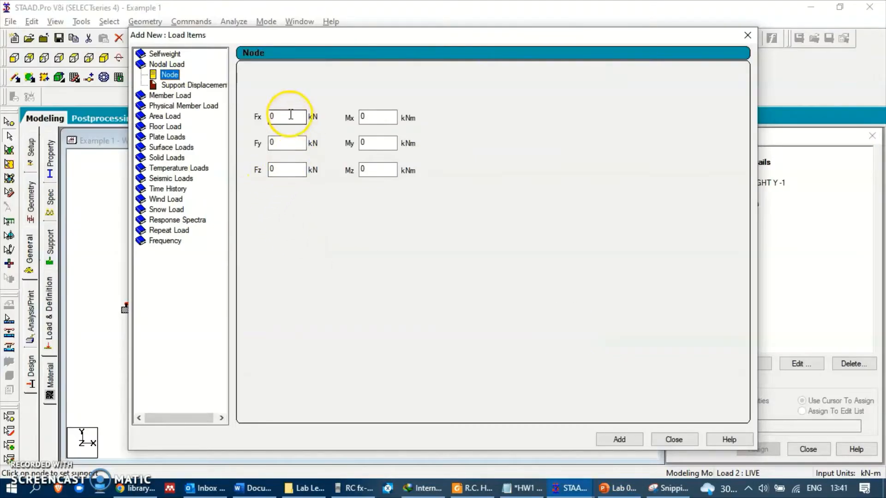
key("alt+Tab")
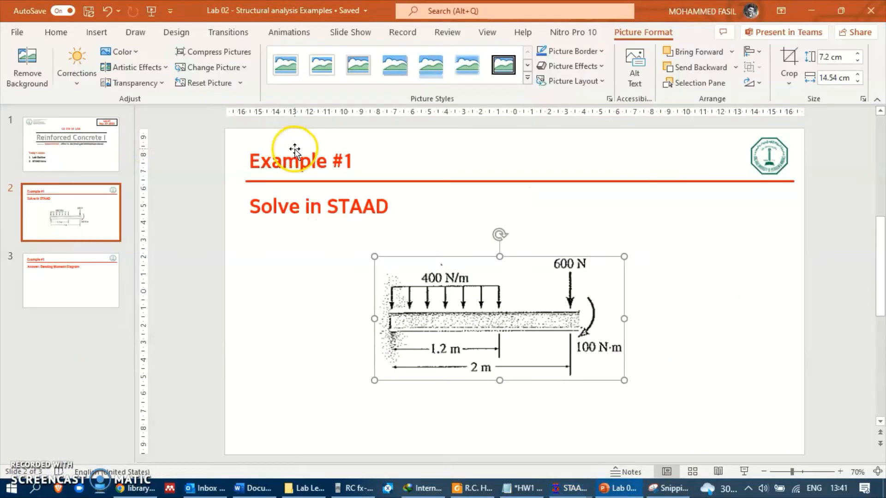
key("alt+Tab")
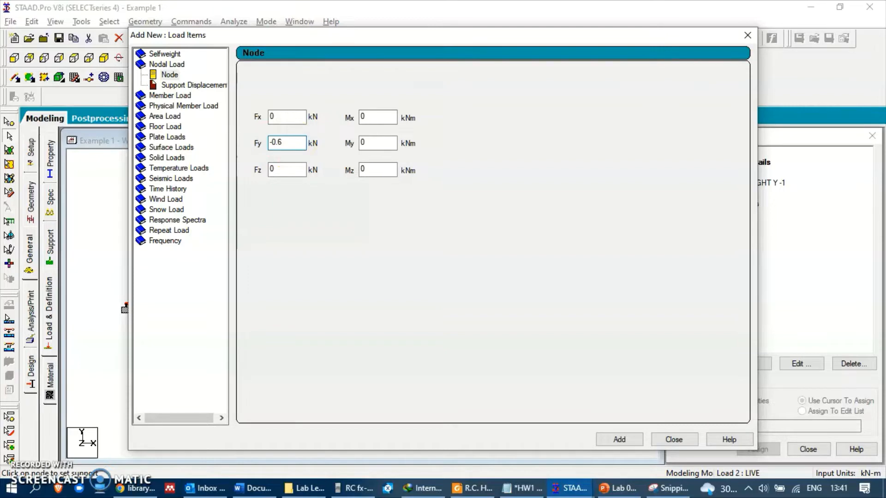
left_click(619, 438)
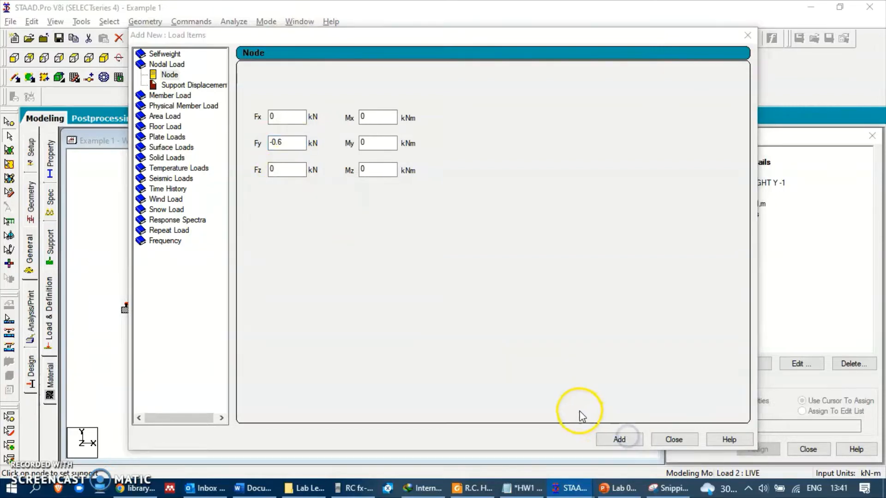
Recheck the example figure in PowerPoint and reset Fy to 0 in the nodal load definition.
key("alt+Tab")
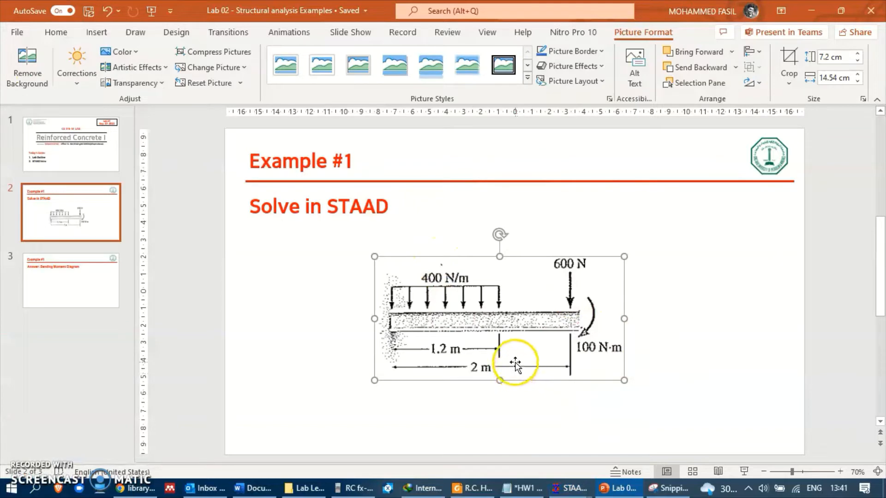
key("alt+Tab")
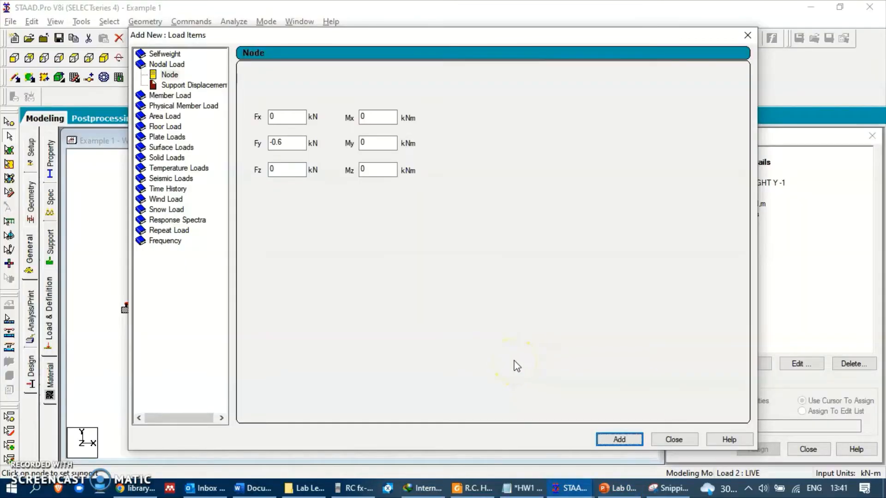
left_click_drag(298, 143, 226, 143)
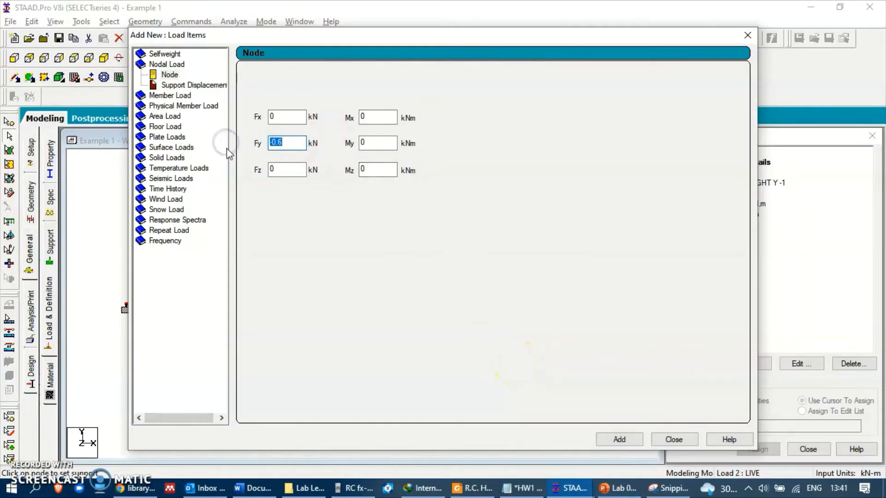
key("BackSpace")
type(".")
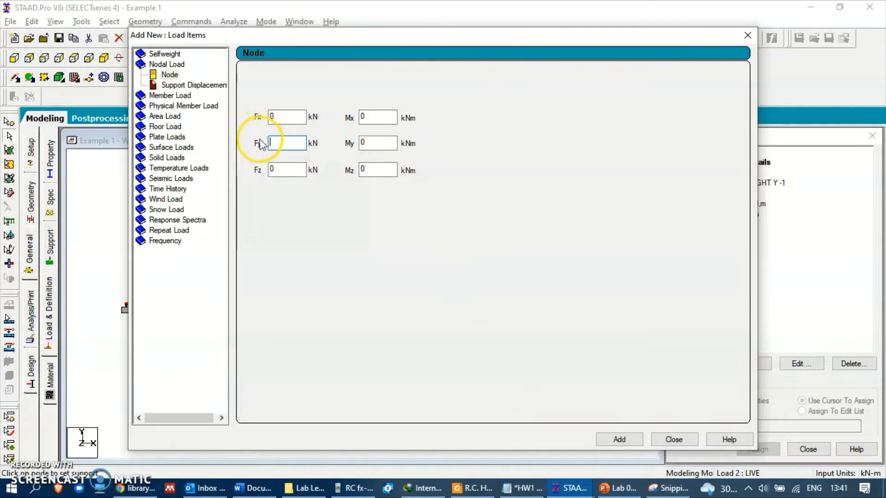
type("0")
left_click_drag(380, 117, 317, 119)
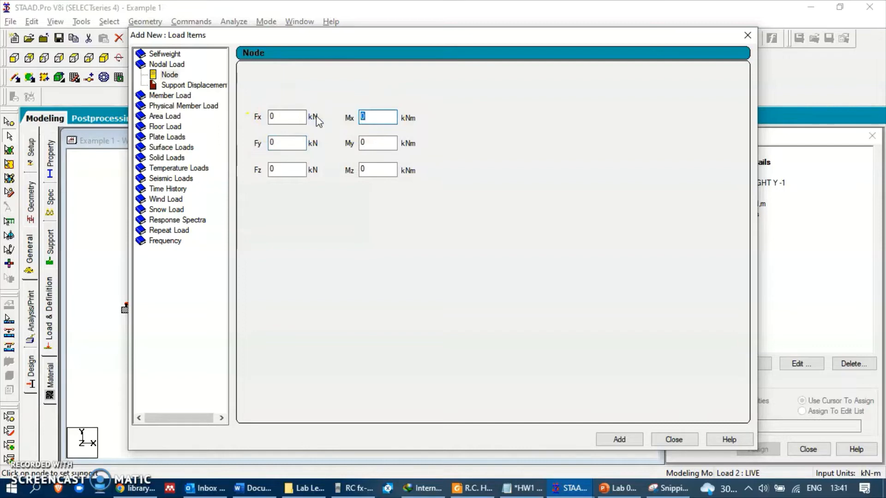
Accept the auto-save request and save the modified structure.
key("alt+Tab")
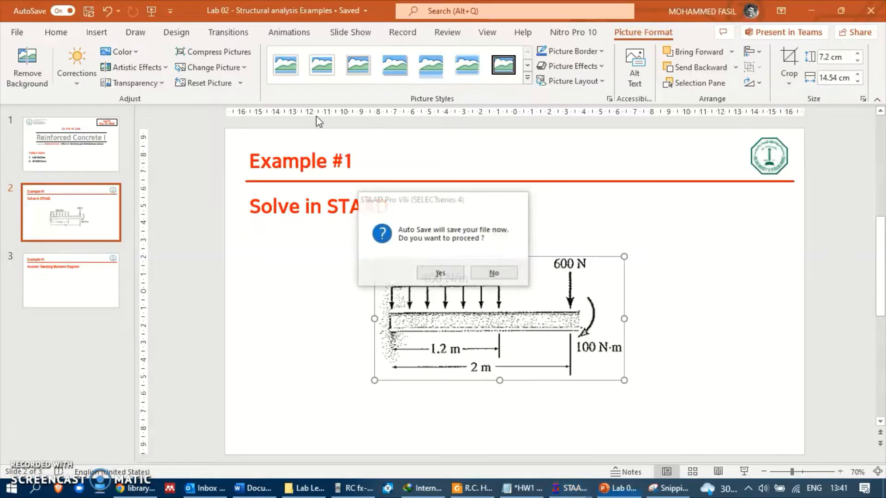
left_click(414, 239)
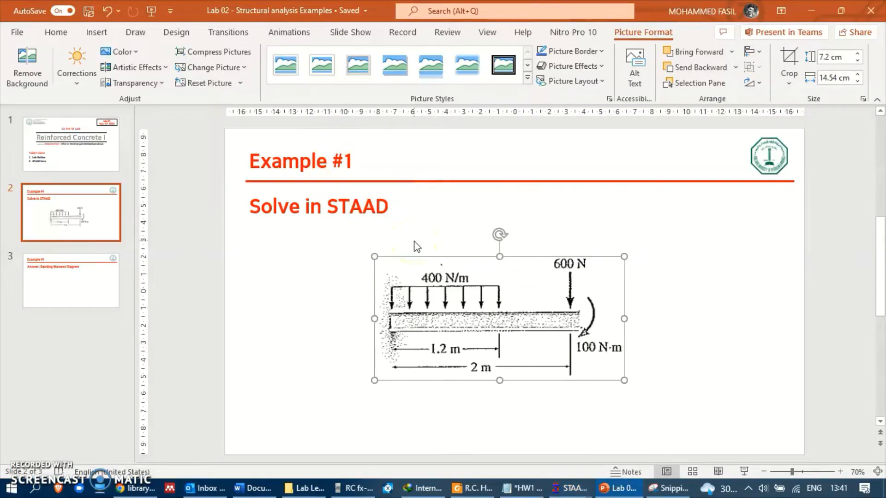
key("alt+Tab")
key("alt+Tab")
key("alt+Tab")
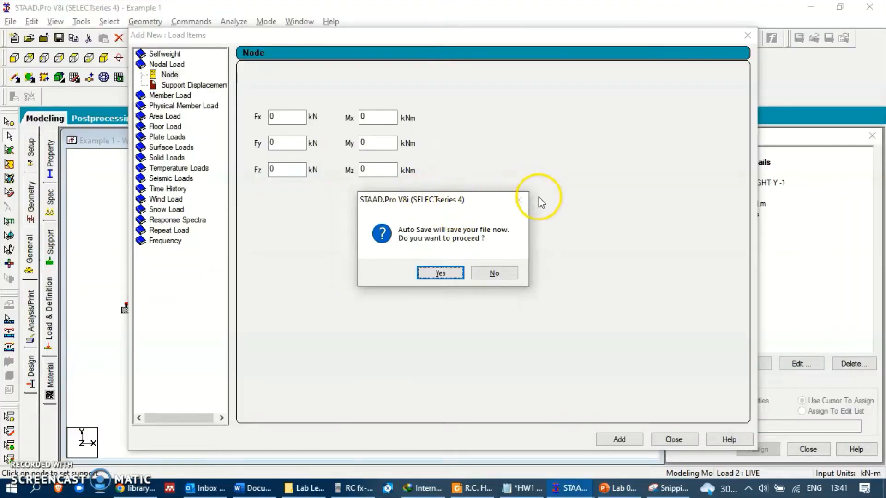
left_click(451, 273)
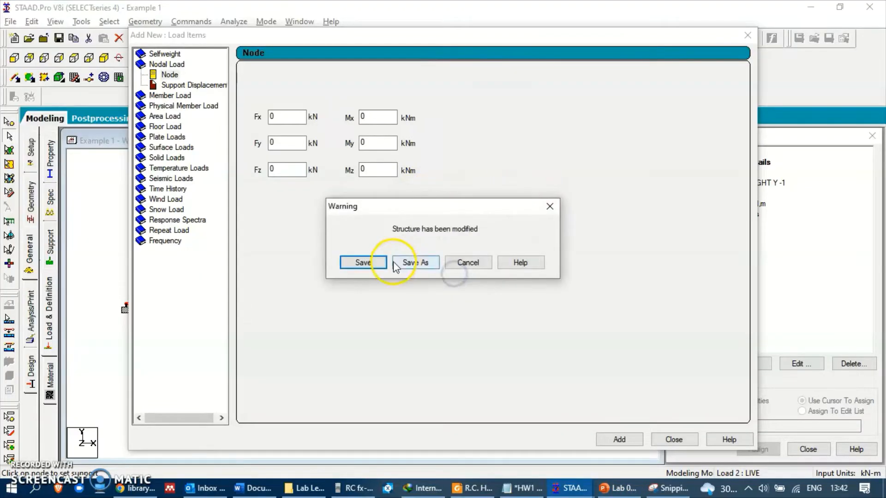
left_click(373, 263)
Add a nodal moment Mz of -0.1 kNm to the LIVE load case, checking the example figure in PowerPoint.
left_click(372, 171)
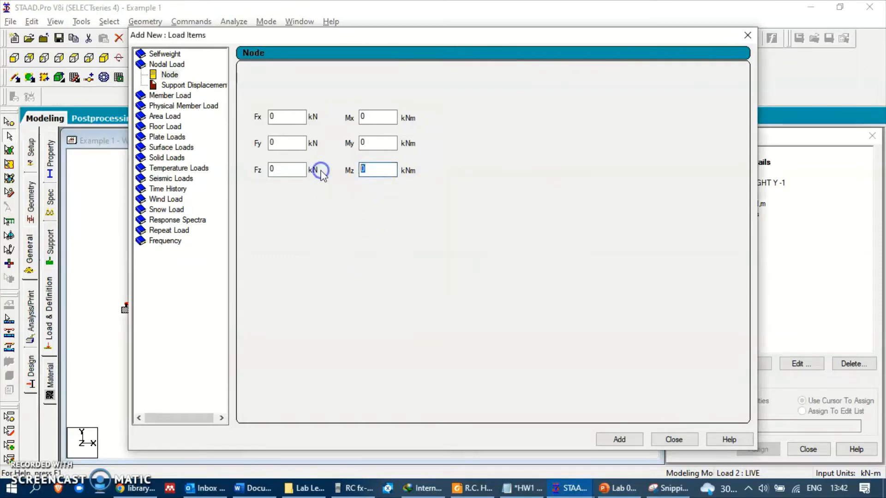
key("alt+Tab")
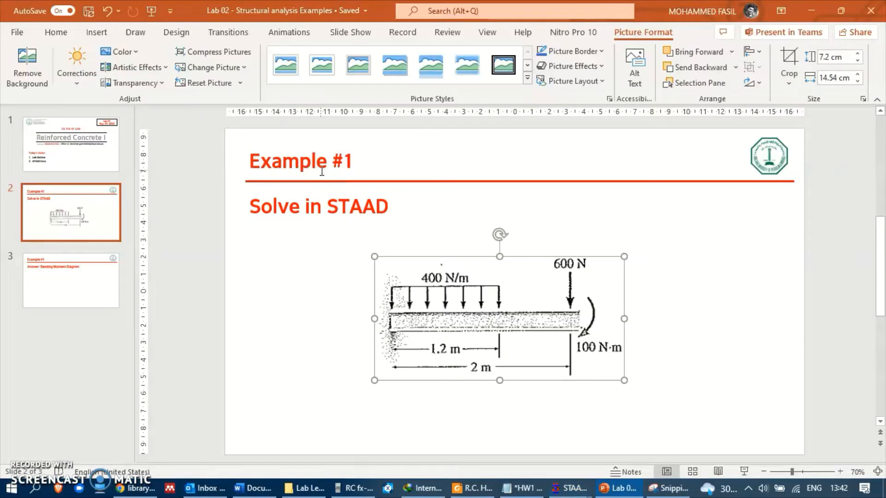
key("alt+Tab")
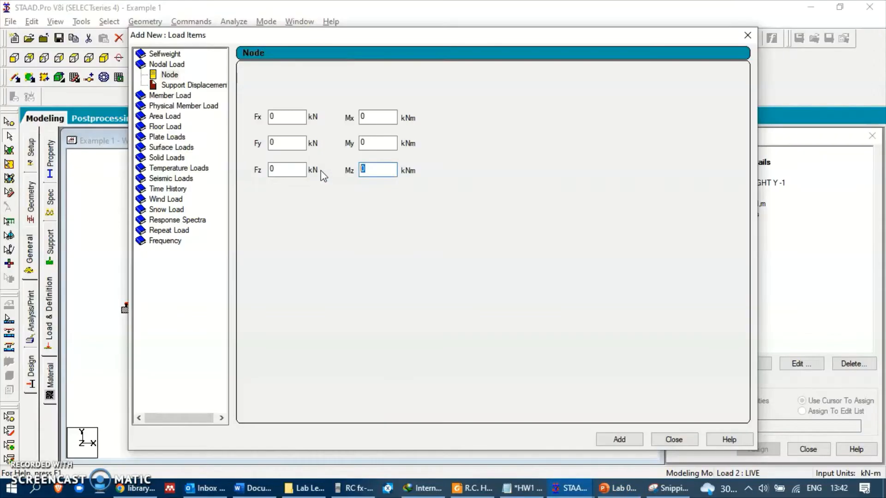
type("-100")
left_click(673, 439)
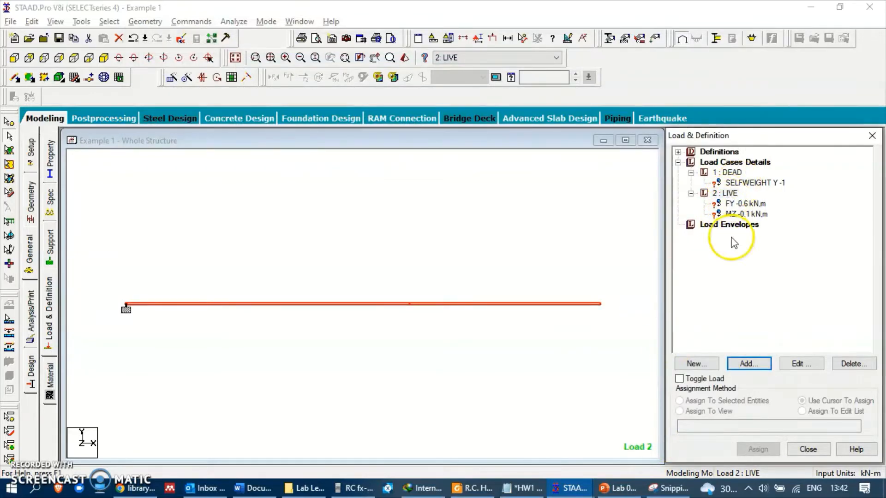
Add a uniform member force of -0.4 kN/m in the GY direction to the LIVE load case, checking the example figure in PowerPoint.
left_click(732, 195)
left_click(745, 363)
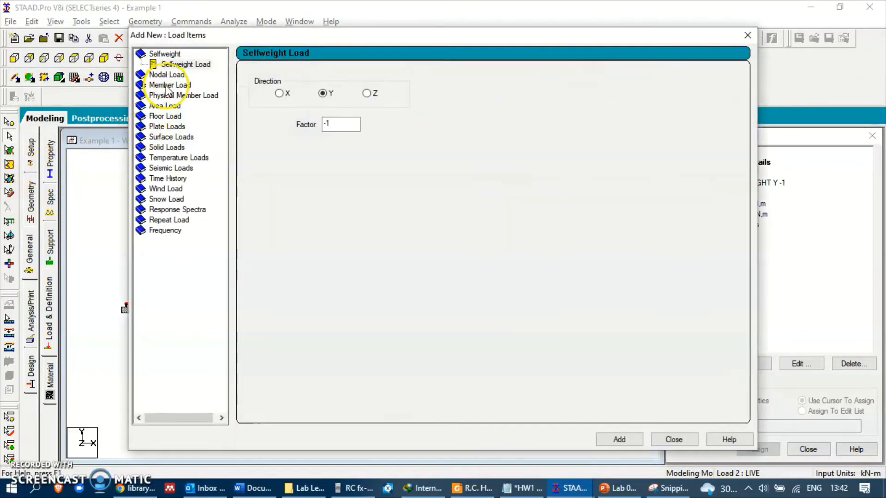
left_click(167, 85)
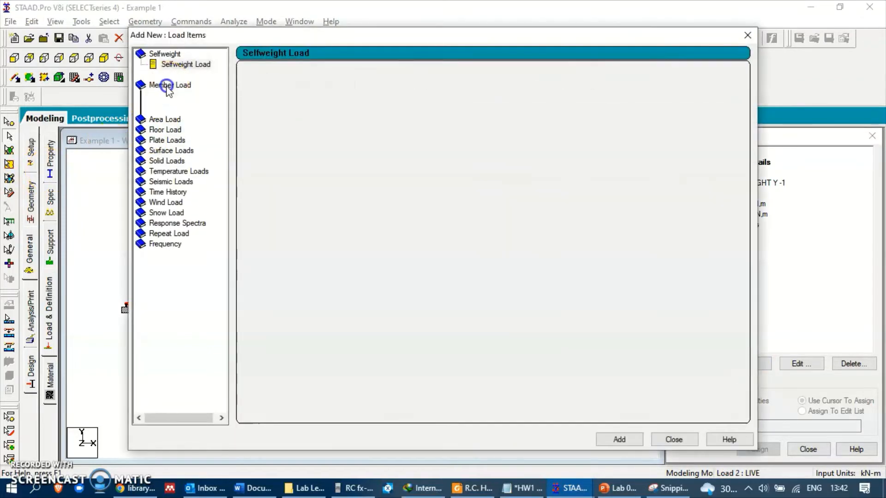
key("alt+Tab")
key("alt+Tab")
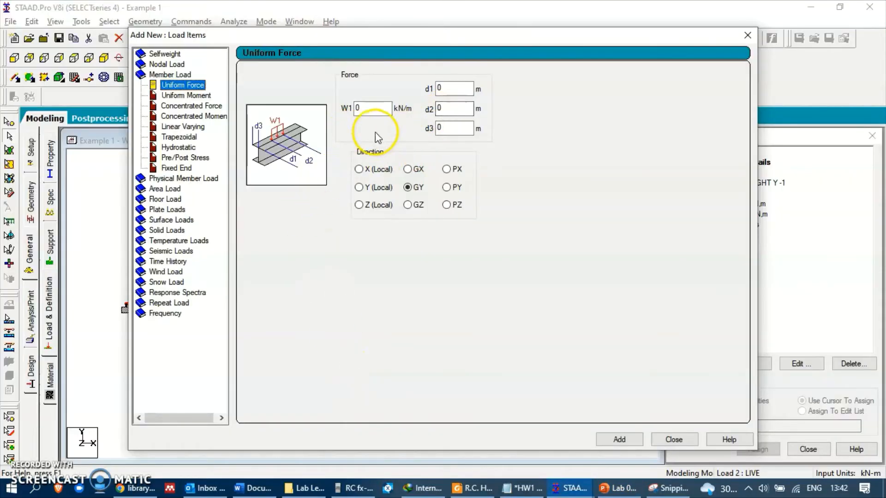
key("alt+Tab")
key("alt+Tab")
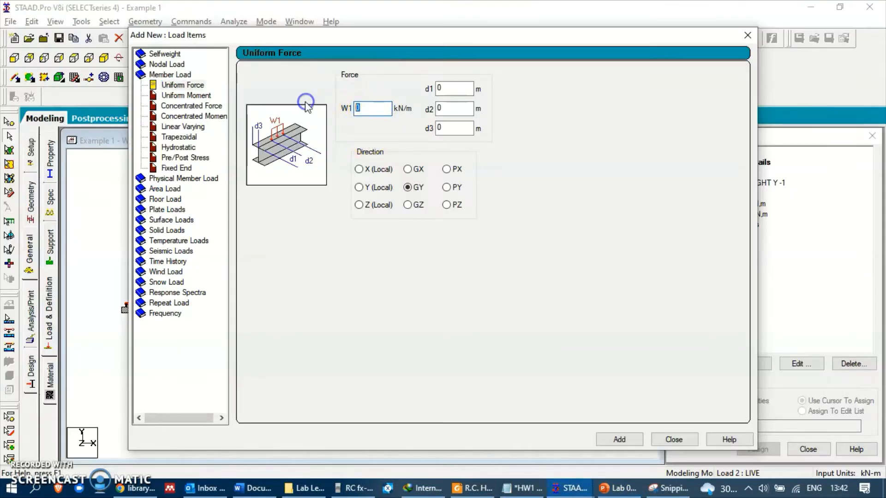
key("alt+Tab")
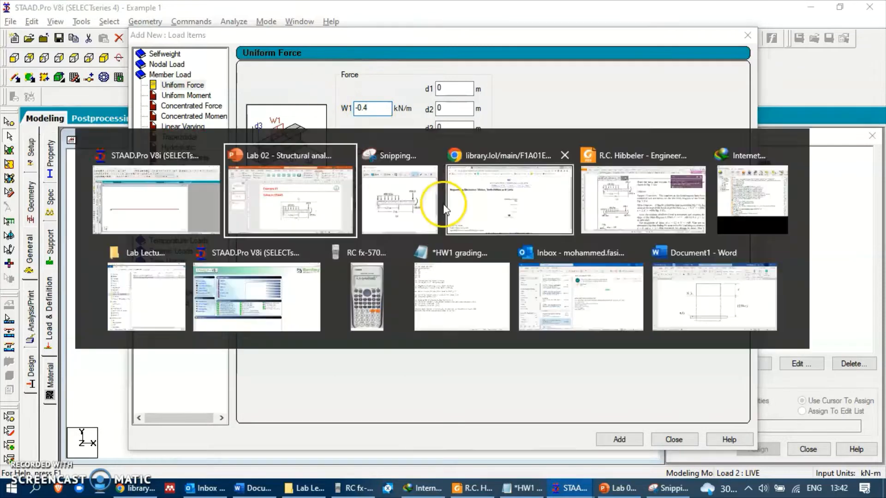
key("alt+Tab")
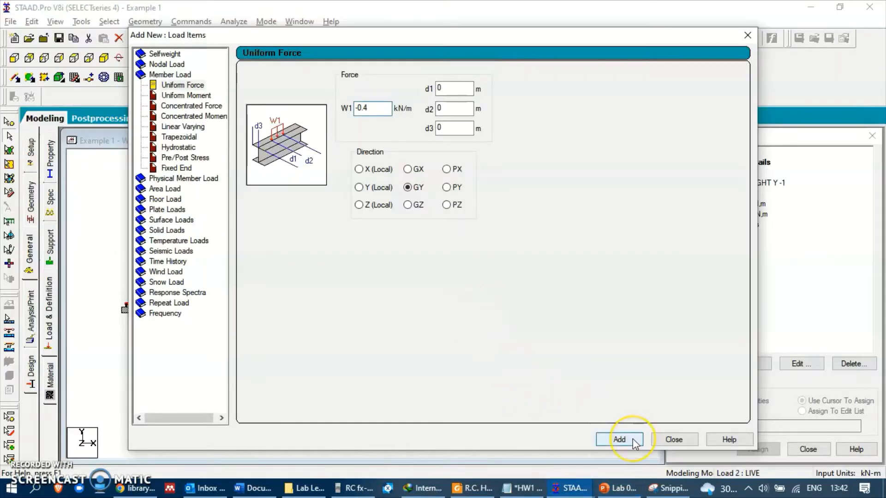
left_click(674, 439)
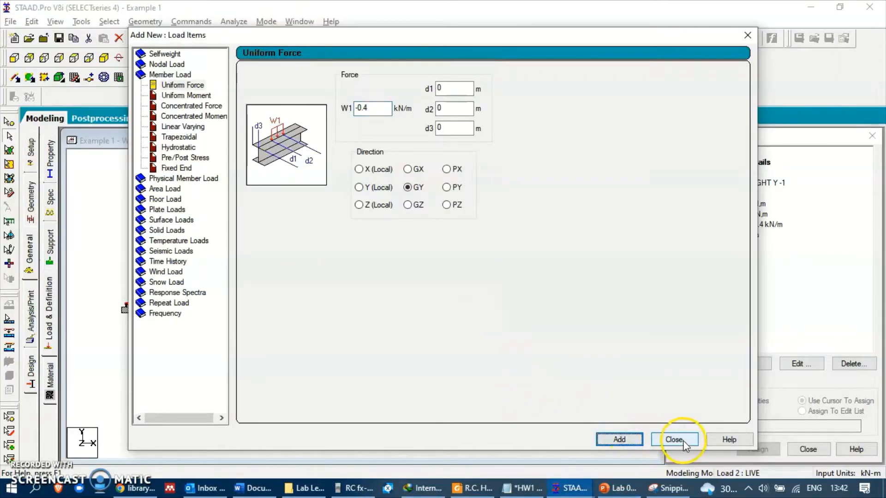
Assign the -0.6 kN nodal force and the -0.1 kNm nodal moment to the node at the beam's free end.
left_click(743, 204)
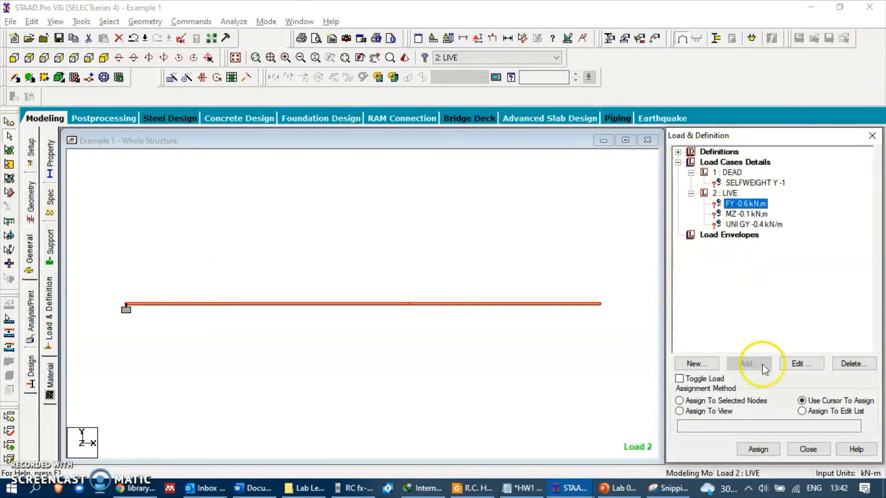
left_click(758, 449)
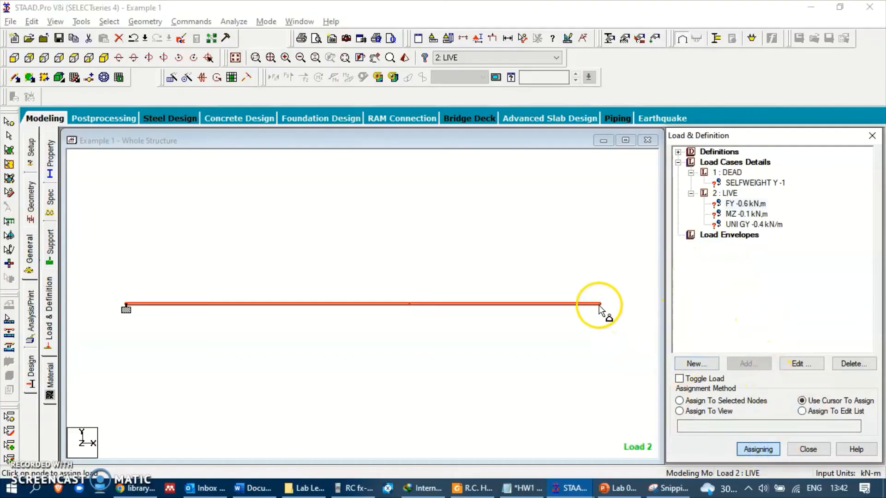
left_click(599, 305)
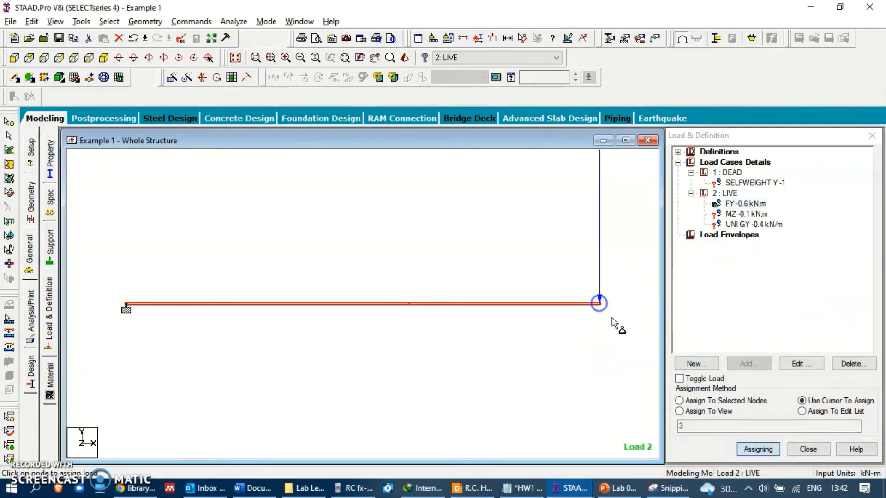
left_click(746, 213)
left_click(758, 450)
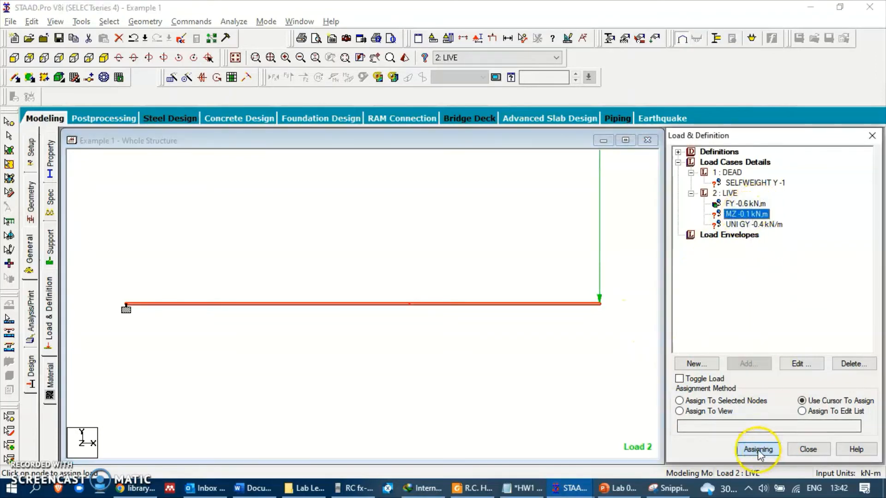
left_click(599, 304)
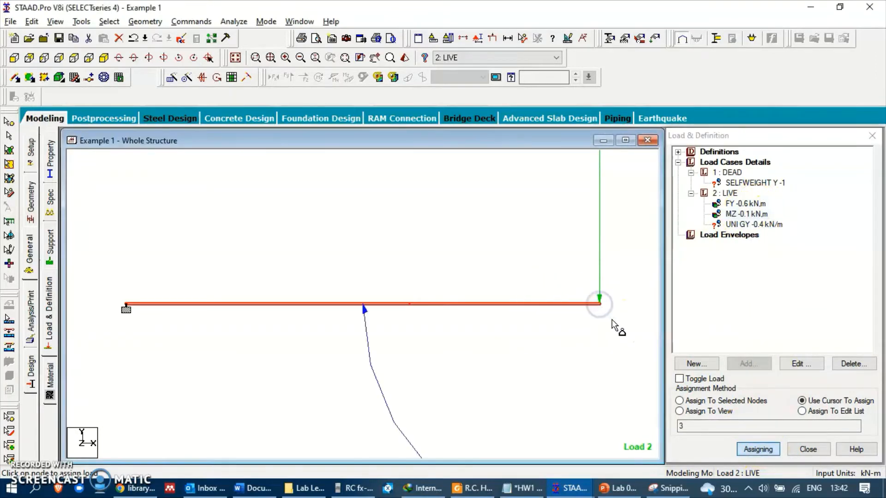
Assign the -0.4 kN/m uniform load to the beam segment next to the fixed support.
scroll(538, 315, "down", 6)
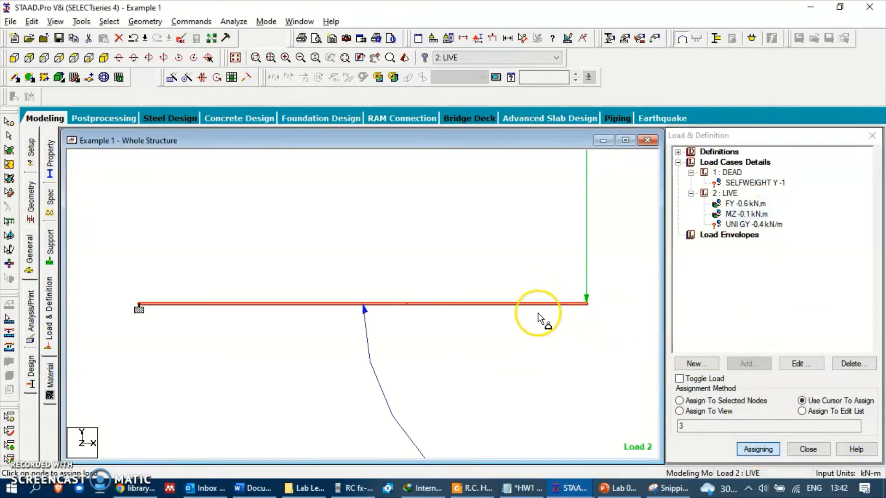
left_click(751, 225)
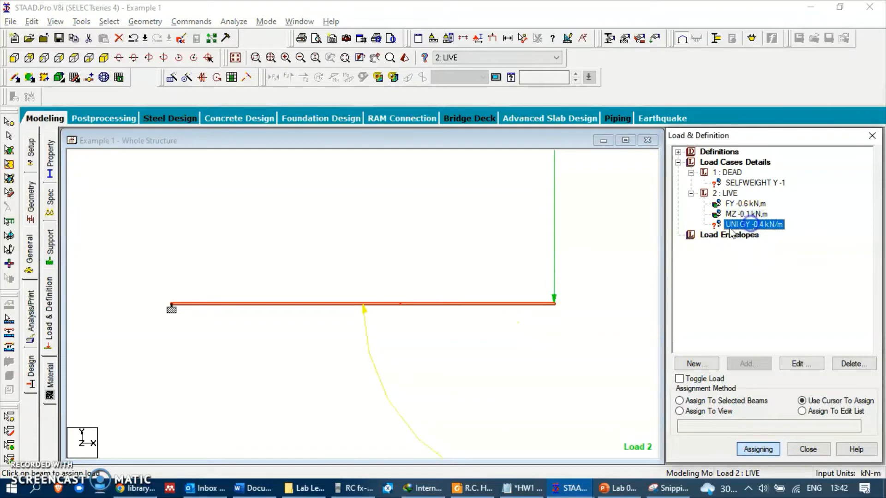
left_click(267, 305)
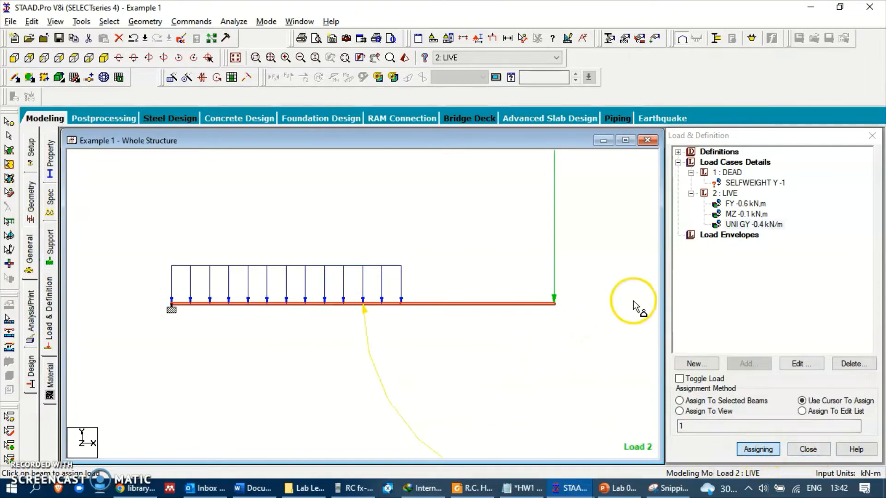
left_click(760, 449)
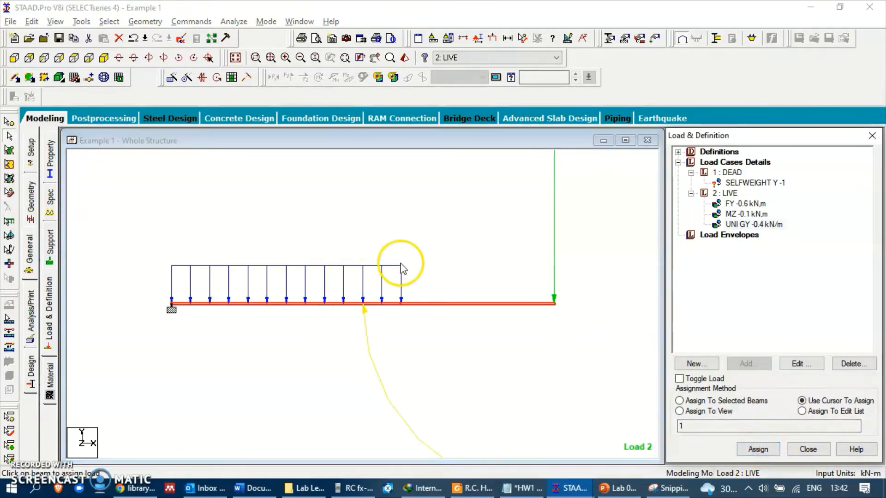
left_click(433, 269)
Set the diagram load scales to 1 kN per m for point force and 0.5 kNm per m for point moment, applied immediately.
scroll(432, 267, "down", 10)
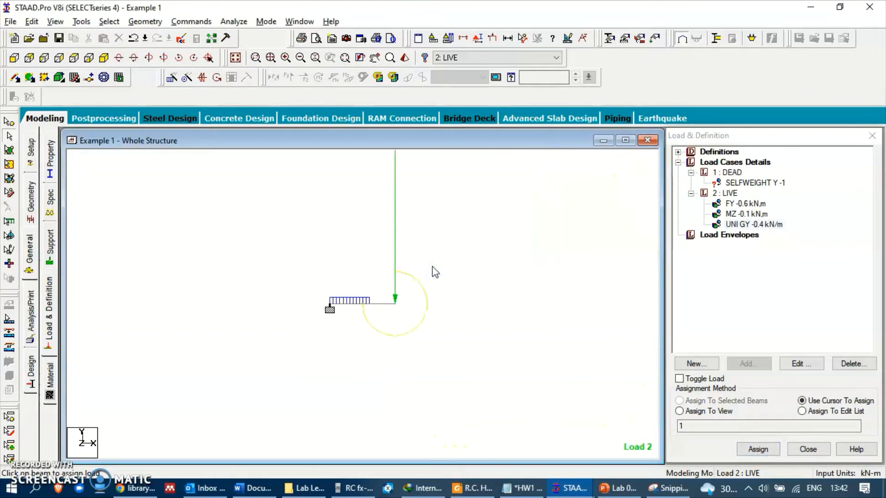
scroll(432, 268, "up", 10)
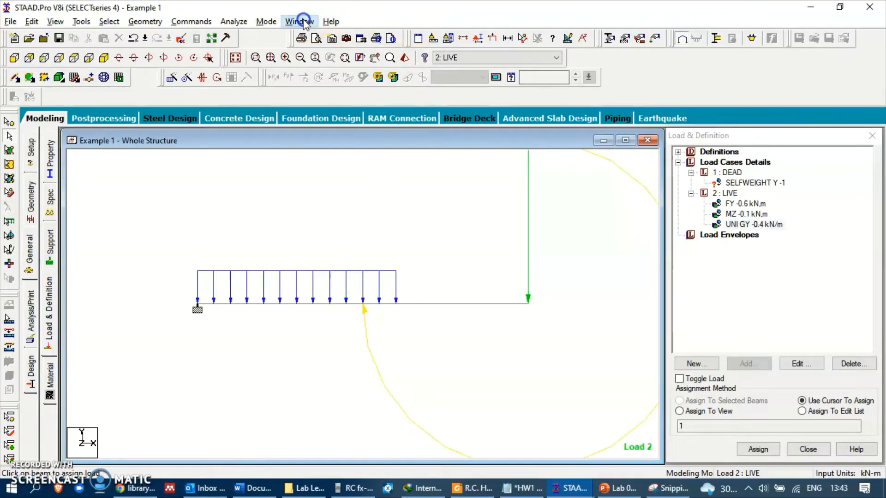
left_click(298, 21)
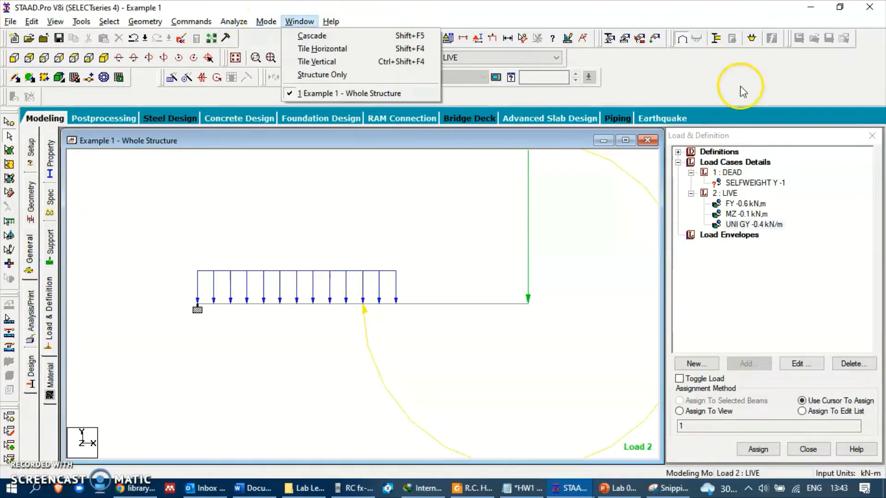
left_click(568, 40)
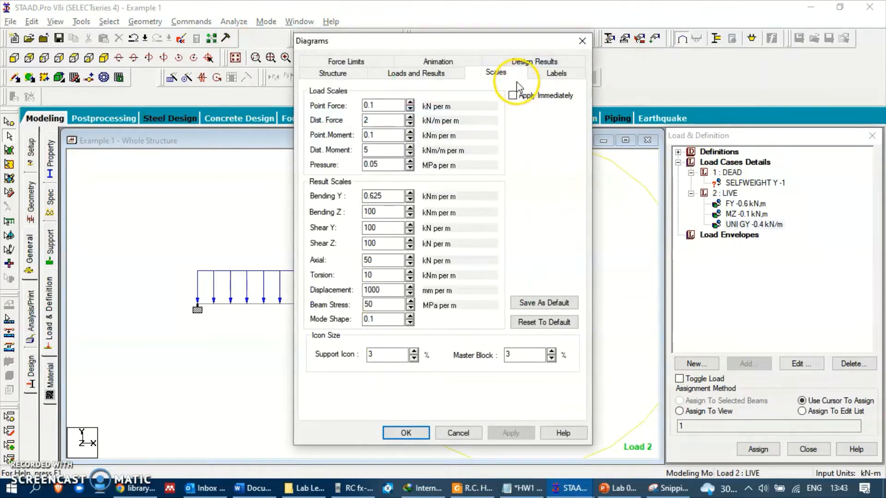
left_click(512, 95)
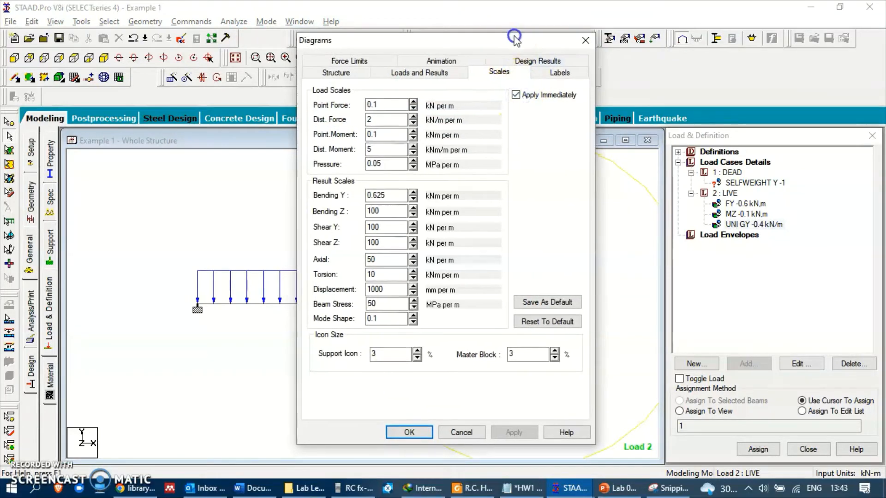
left_click_drag(509, 39, 806, 65)
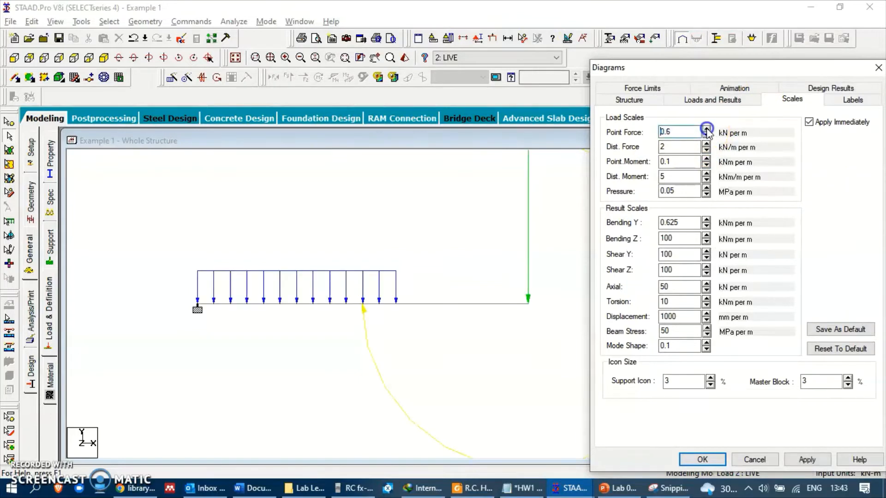
left_click(706, 130)
left_click(706, 129)
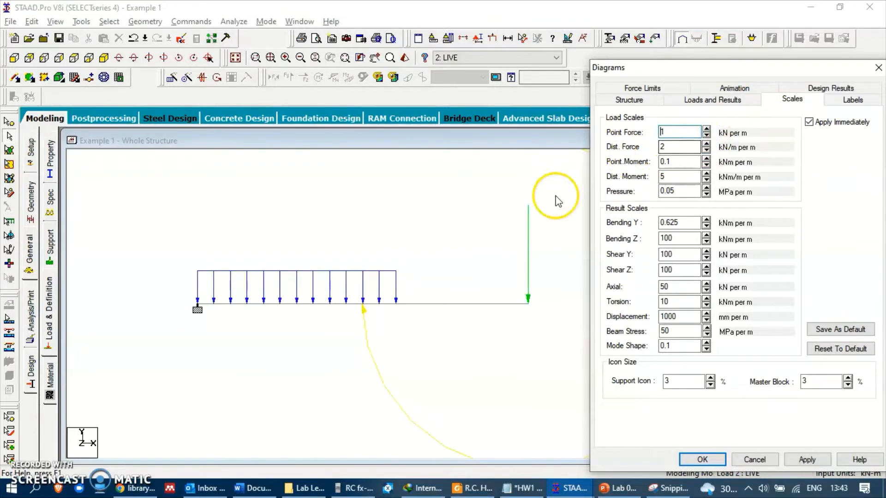
left_click(706, 159)
left_click(707, 158)
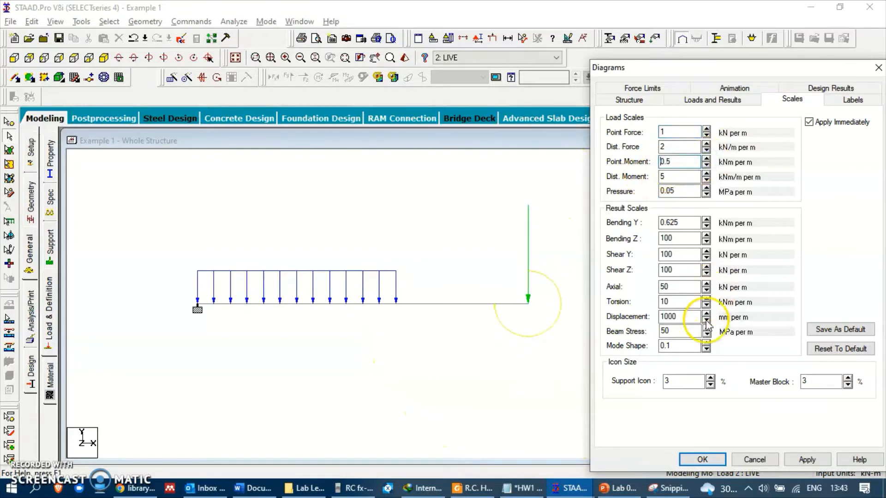
left_click(704, 460)
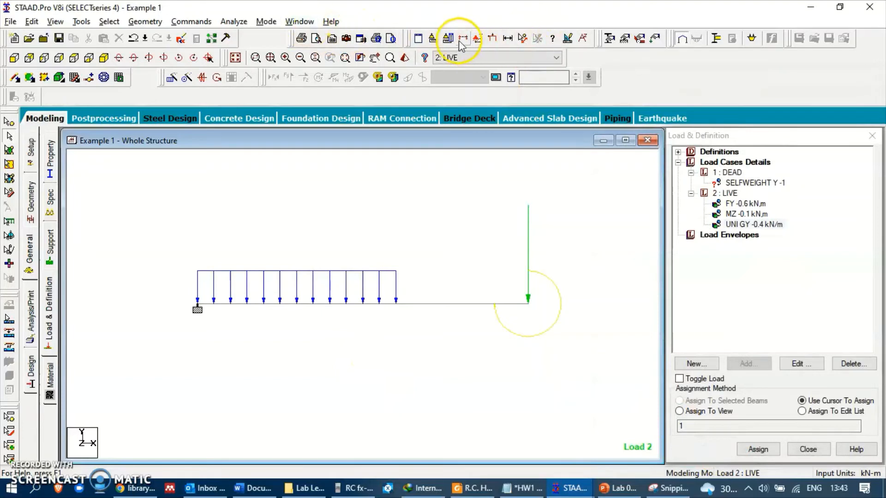
Turn on the load value labels for the structure diagram.
left_click(567, 39)
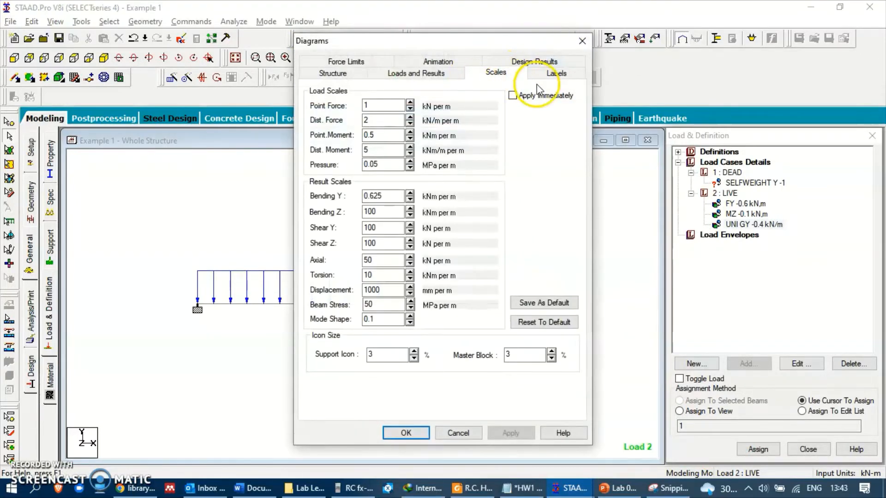
left_click(553, 73)
left_click(400, 173)
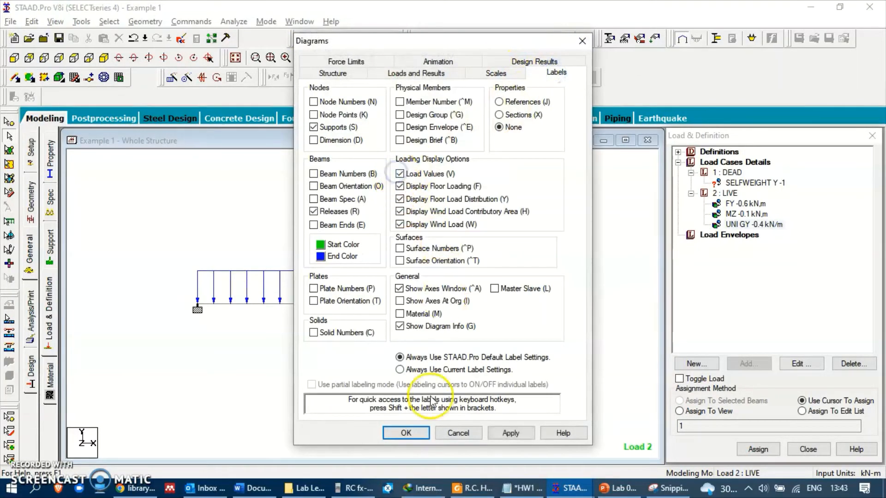
left_click(406, 432)
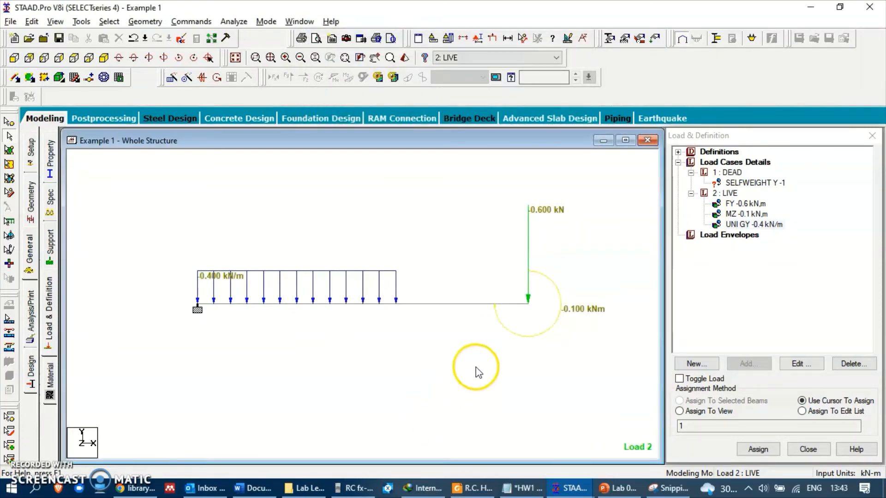
left_click(480, 309)
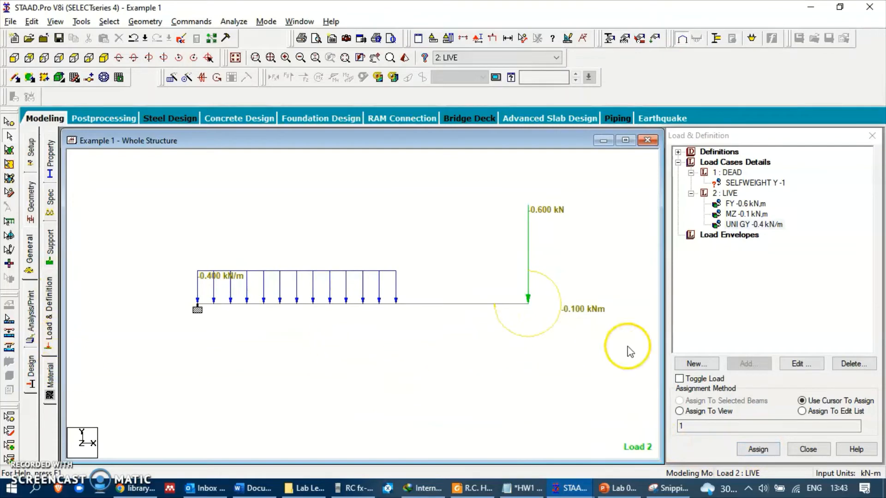
Assign the DEAD case's selfweight load to the whole structure using the Assign To View method.
left_click(756, 183)
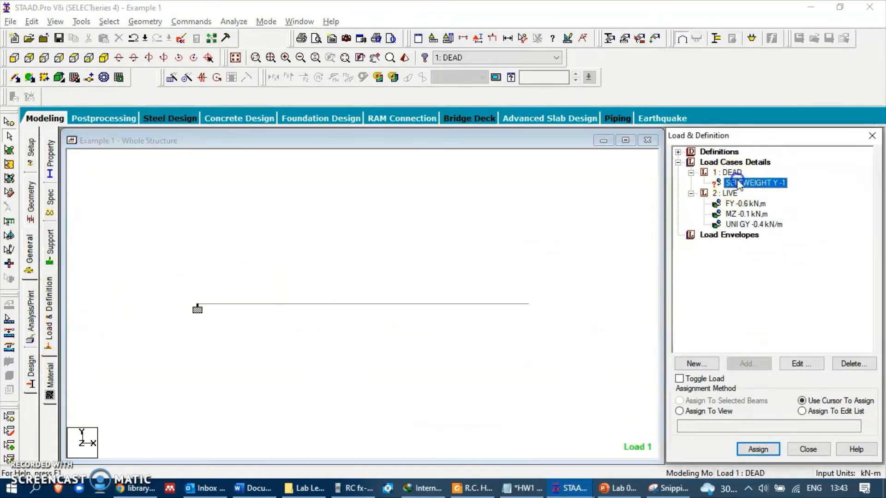
left_click(688, 411)
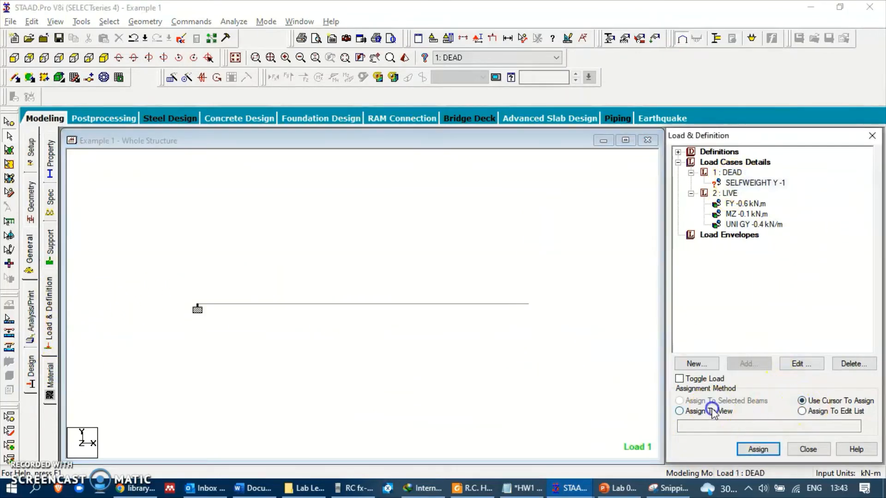
left_click(758, 449)
left_click(789, 332)
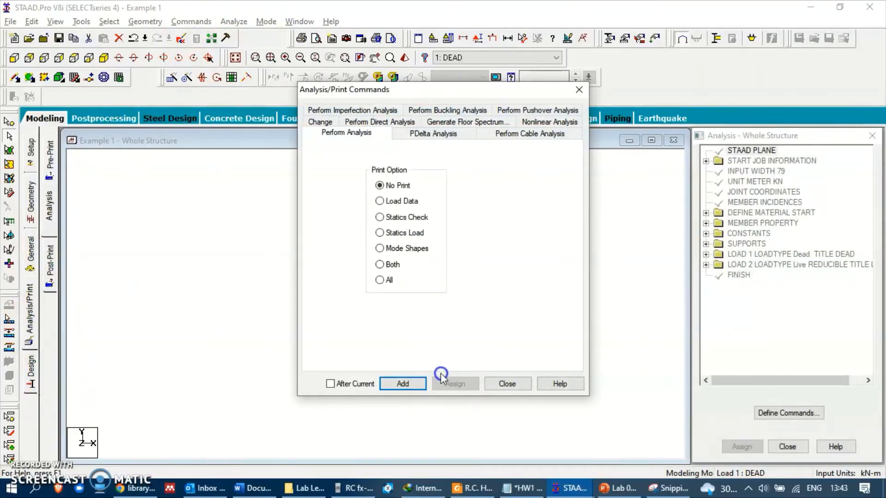
Add a Perform Analysis command with the No Print option and run the analysis, saving the modified structure.
left_click(412, 388)
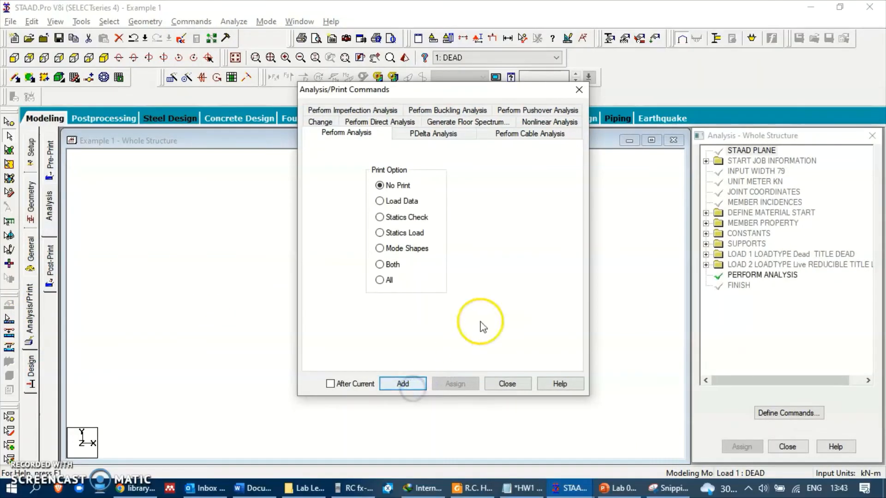
left_click(508, 383)
left_click(234, 21)
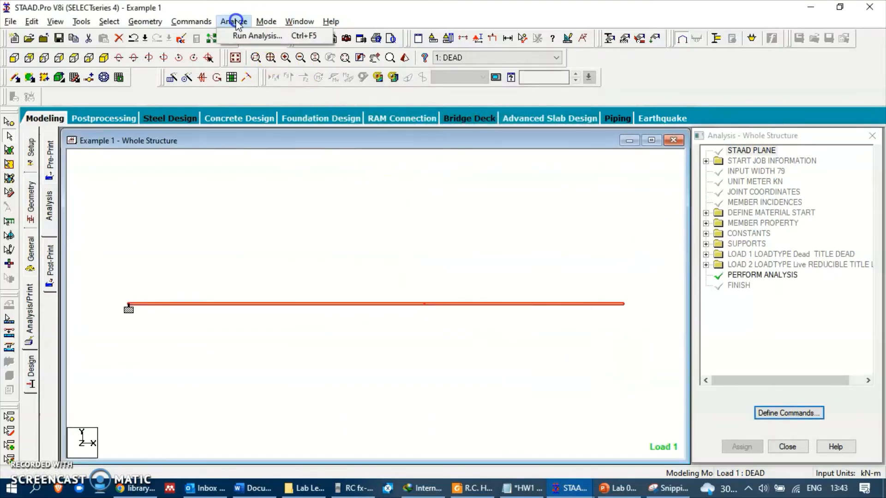
left_click(239, 37)
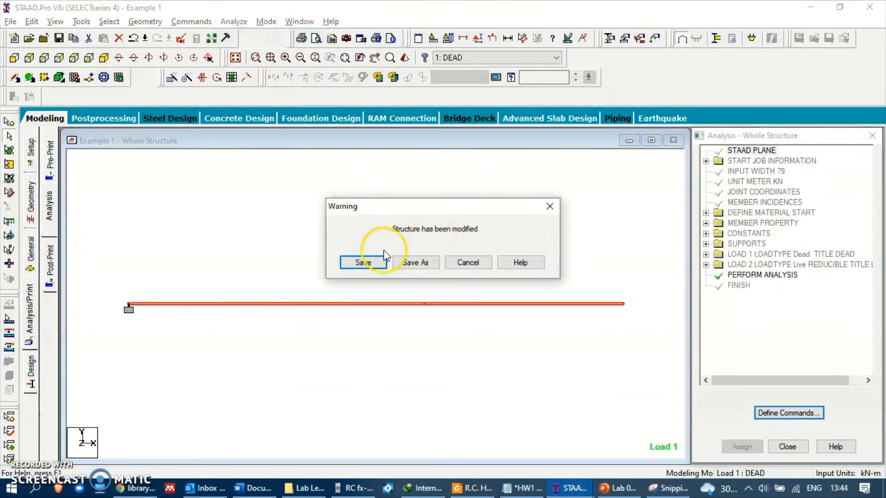
left_click(358, 267)
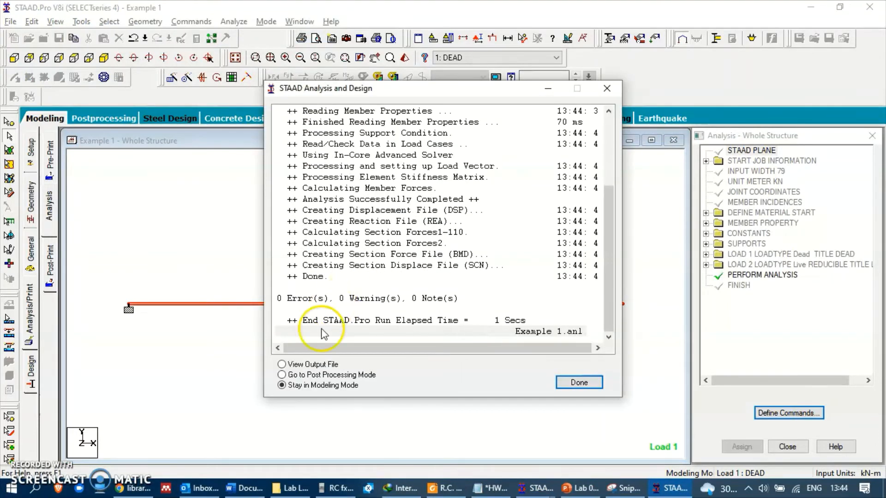
Finish the analysis run by going to Post Processing Mode with the DEAD and LIVE load cases selected.
left_click(314, 375)
left_click(579, 382)
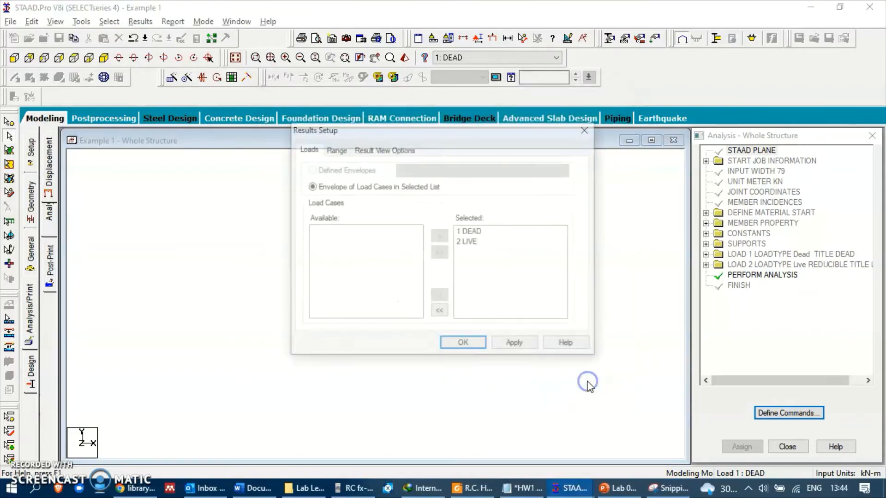
left_click(456, 346)
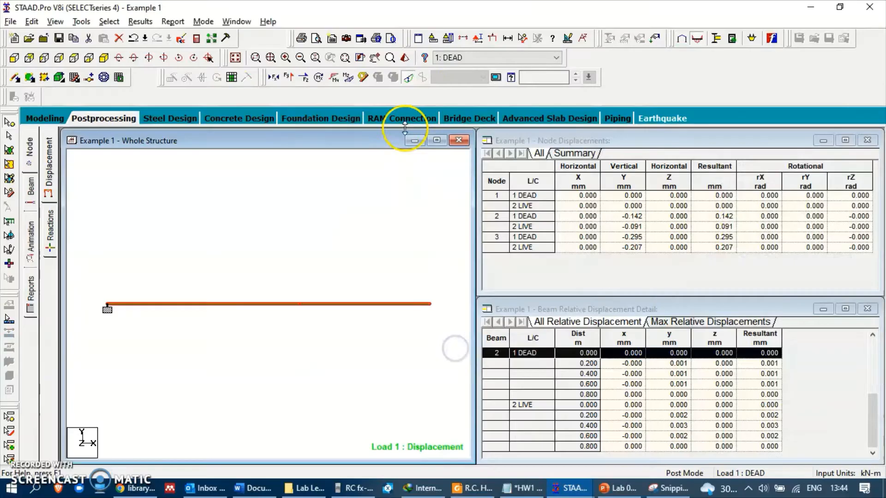
Display the Shear Y diagram of the beam for load case 2: LIVE.
left_click(472, 57)
left_click(459, 78)
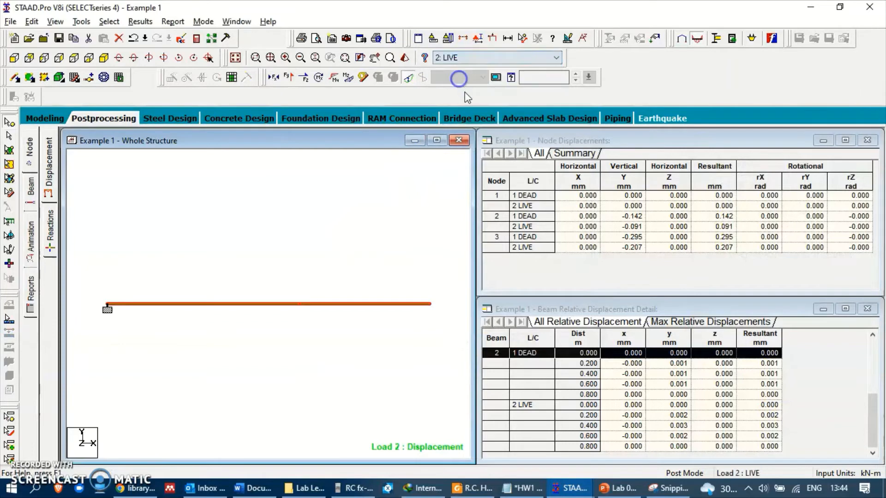
left_click(289, 77)
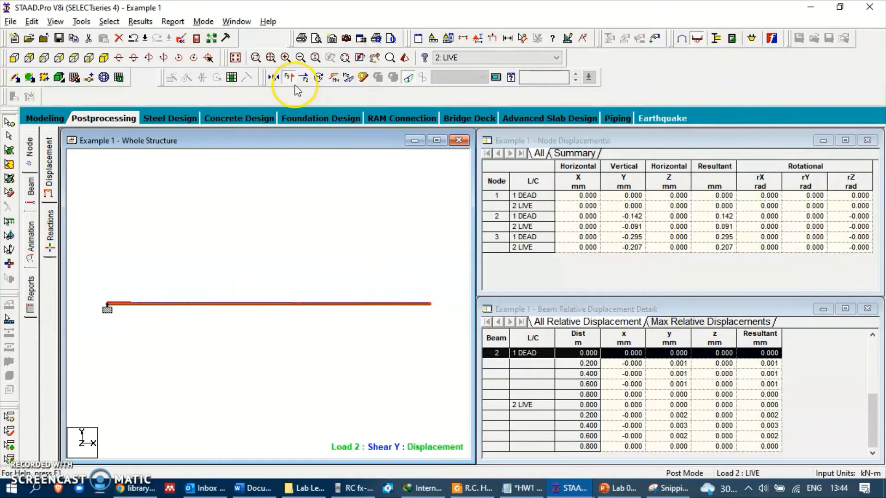
Set the Shear Y result scale to 3 kN per m with changes applied immediately.
left_click(568, 40)
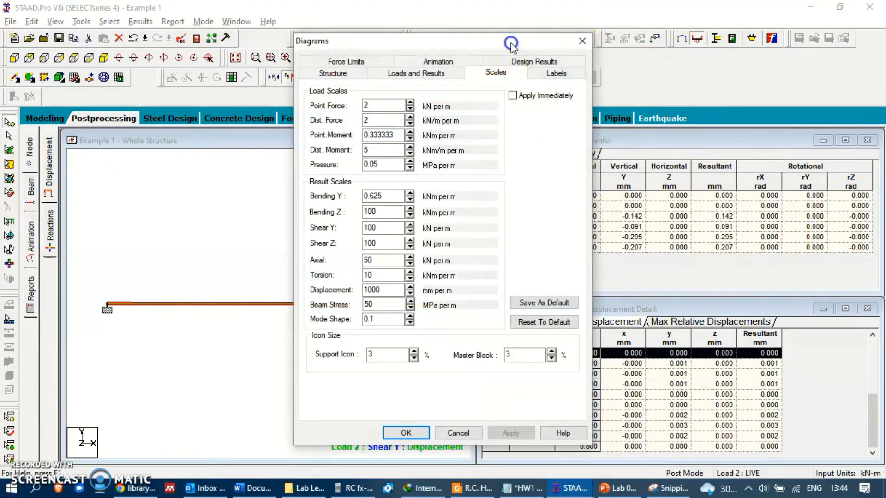
left_click_drag(511, 45, 739, 56)
left_click(741, 106)
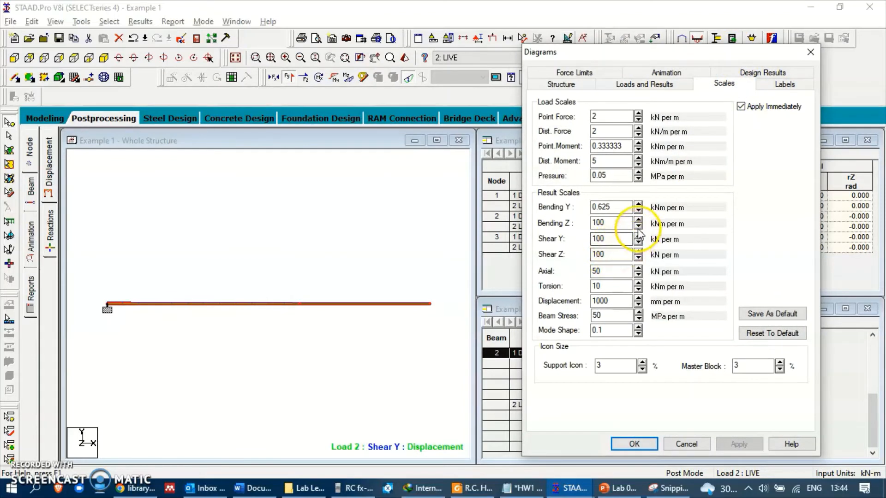
left_click(638, 235)
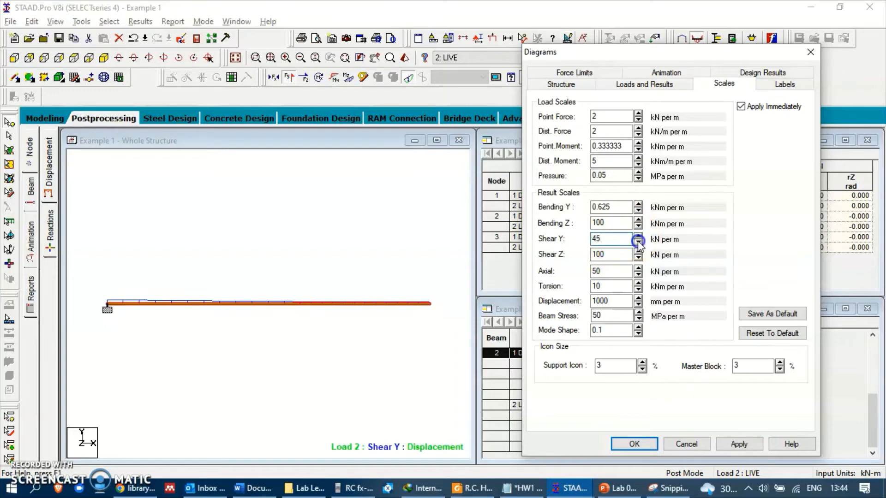
left_click(638, 241)
left_click(638, 241)
left_click(638, 241)
left_click(638, 241)
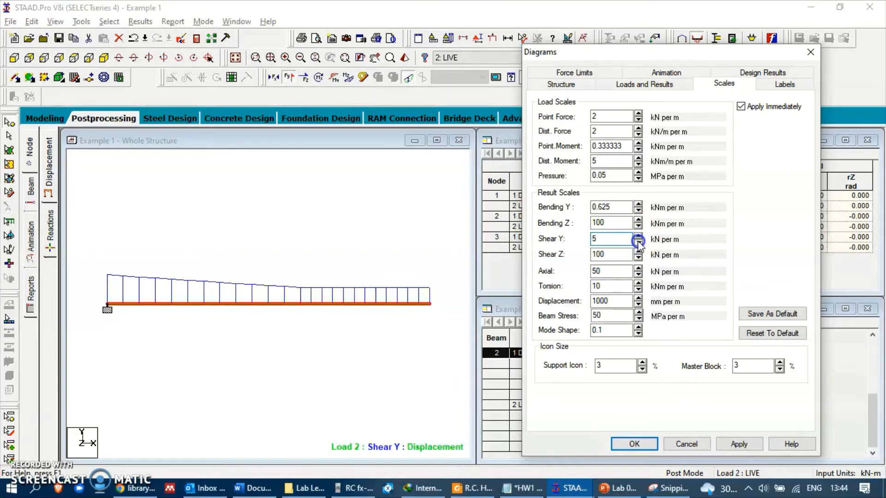
left_click(638, 241)
left_click(638, 241)
left_click(637, 241)
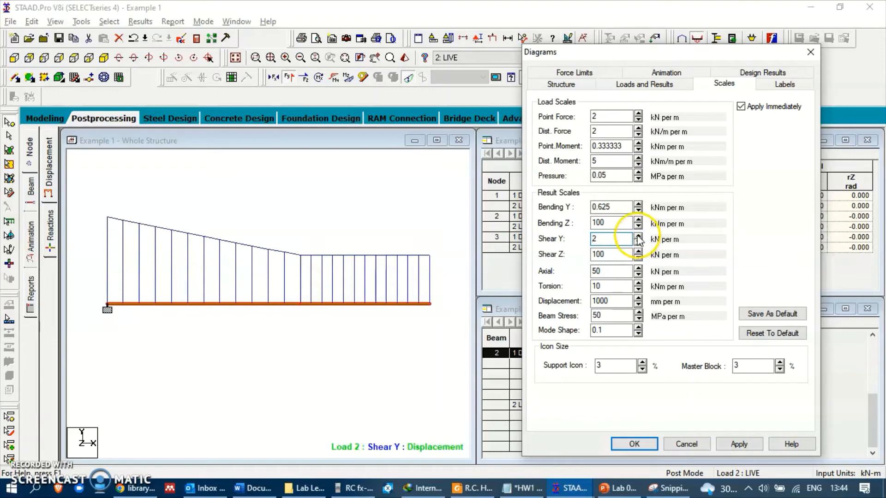
left_click(638, 236)
left_click(634, 444)
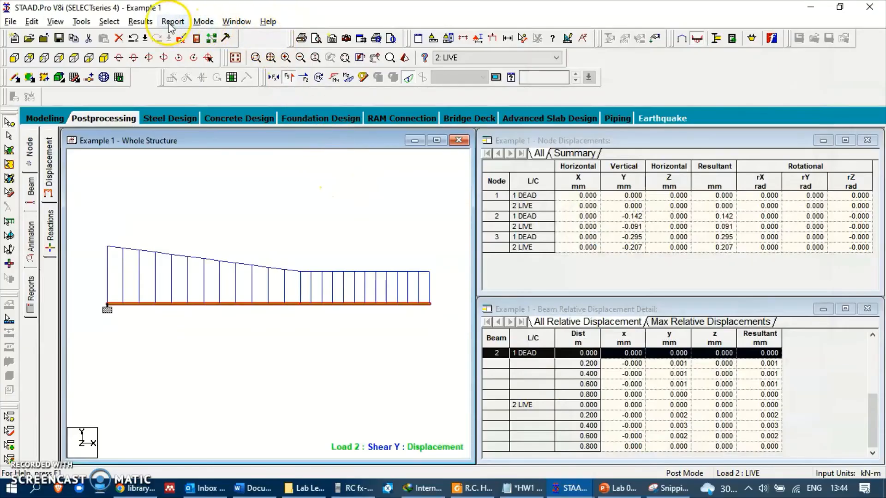
Annotate the shear diagram with the shear values at the beam ends.
left_click(173, 21)
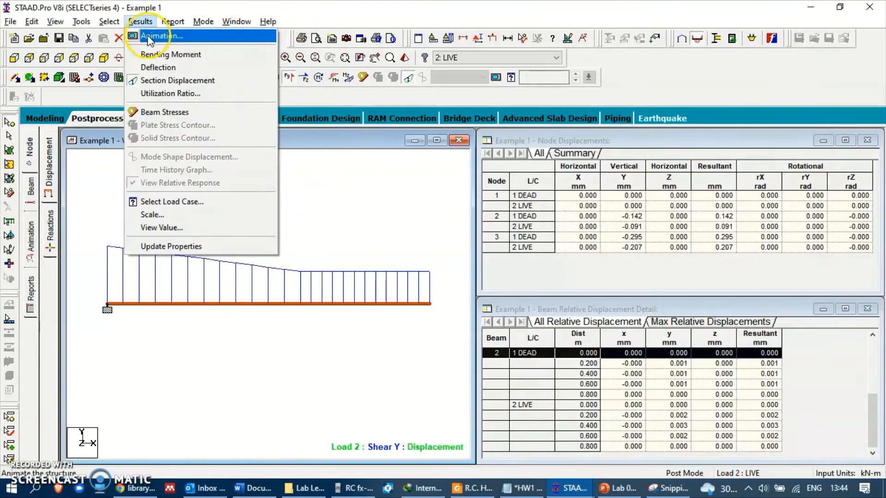
left_click(149, 227)
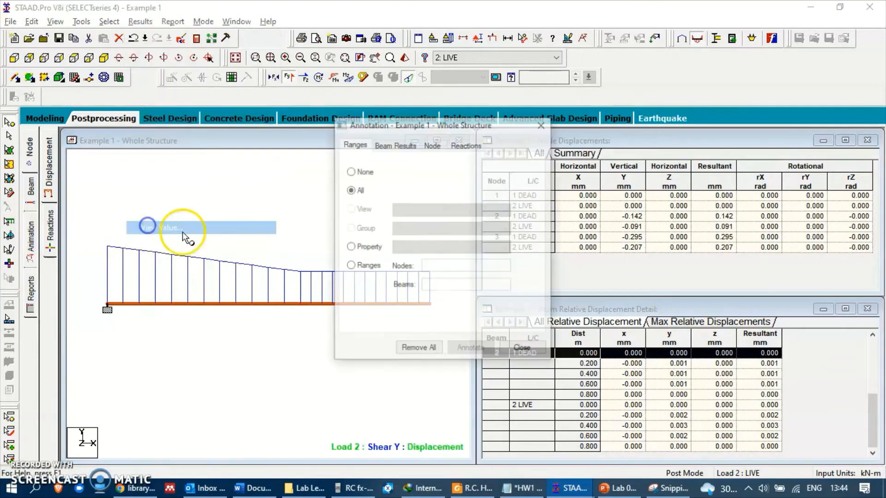
left_click(399, 146)
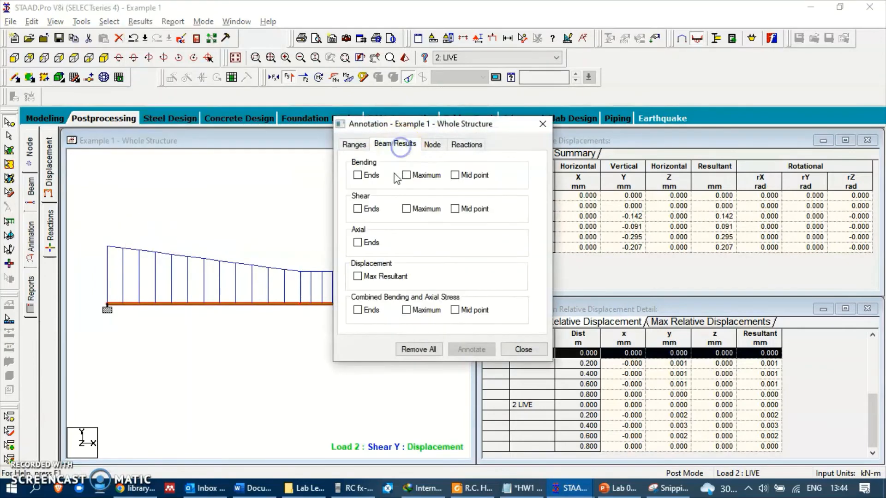
left_click(357, 208)
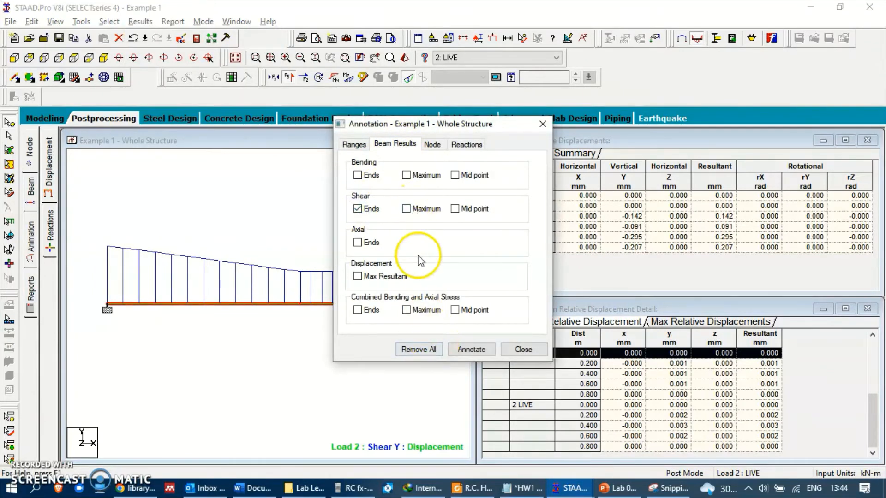
left_click(466, 349)
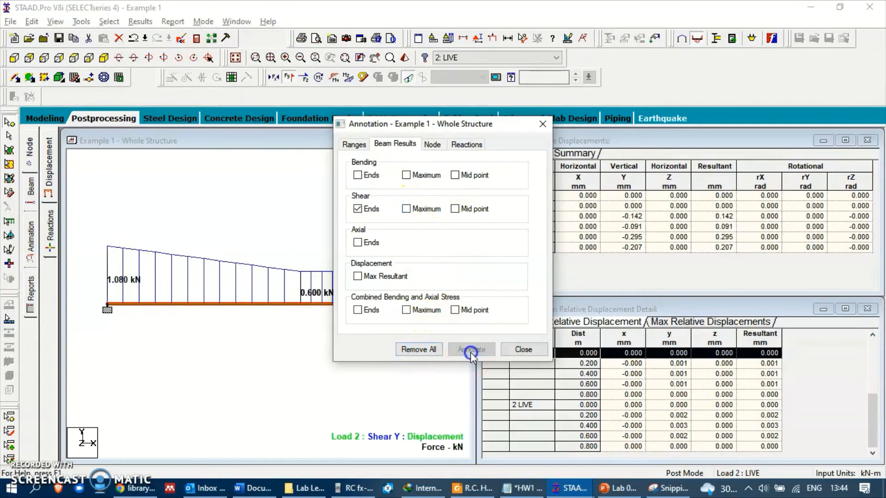
left_click_drag(428, 123, 712, 139)
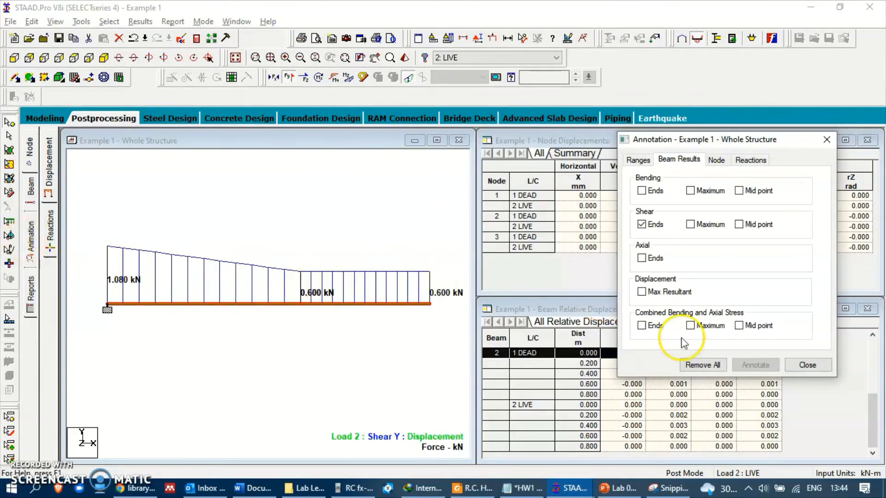
left_click(807, 365)
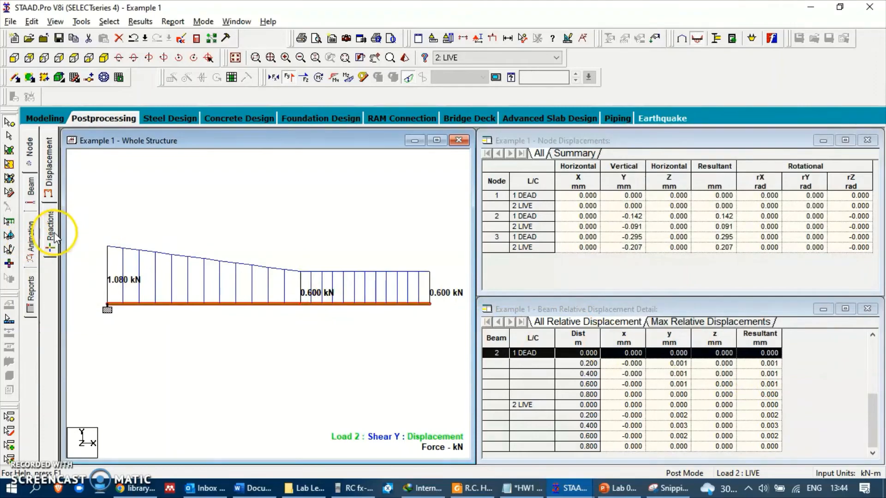
Display the support reactions and compare them with the Example #1 answer slide in PowerPoint.
left_click(50, 231)
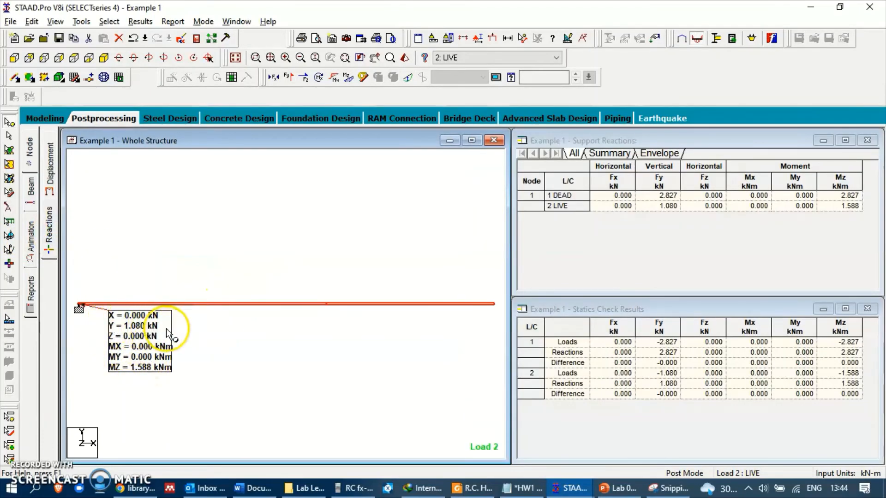
key("alt+Tab")
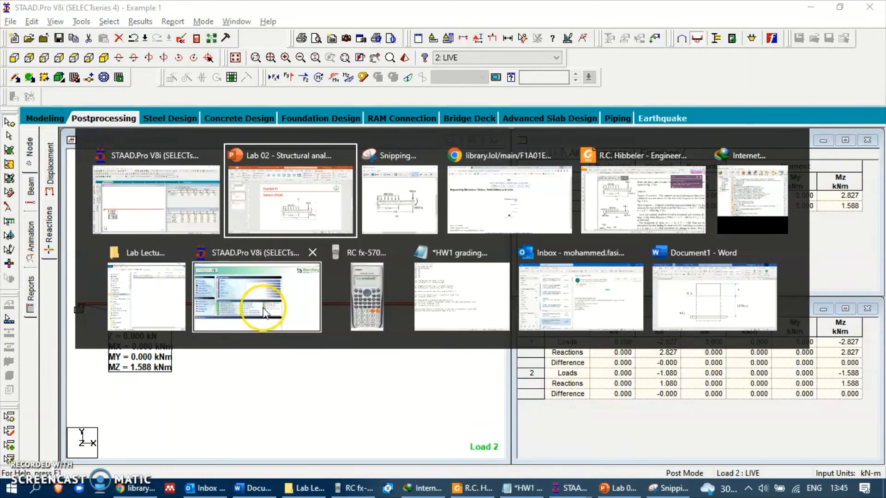
left_click(285, 203)
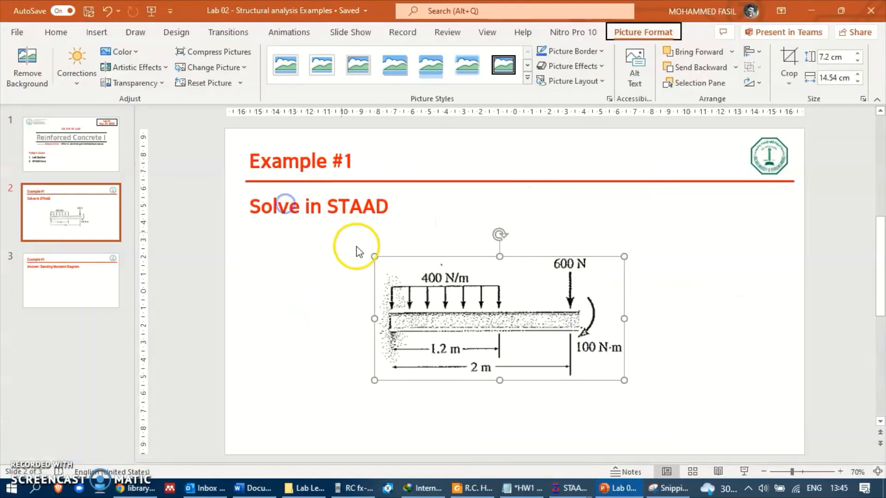
key("alt")
left_click(65, 198)
left_click(103, 298)
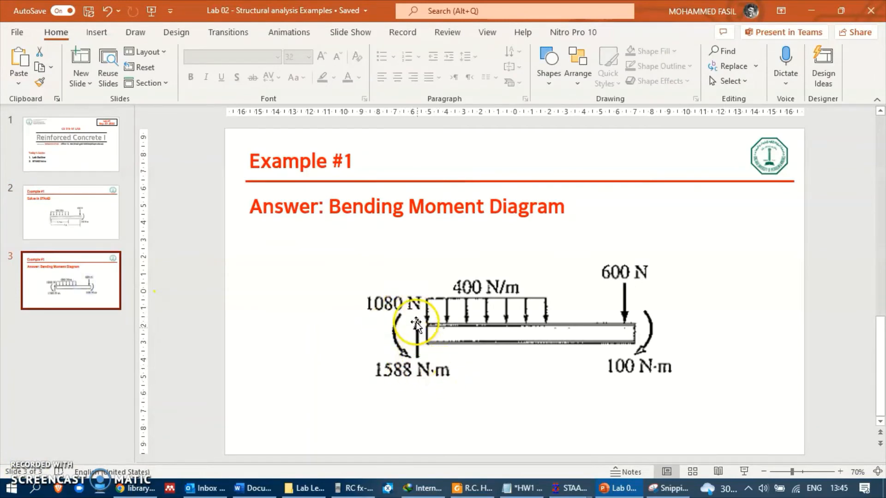
Check the support force and moment against the textbook solution in Foxit Reader and the answer slide, returning to STAAD.Pro.
key("alt+Tab")
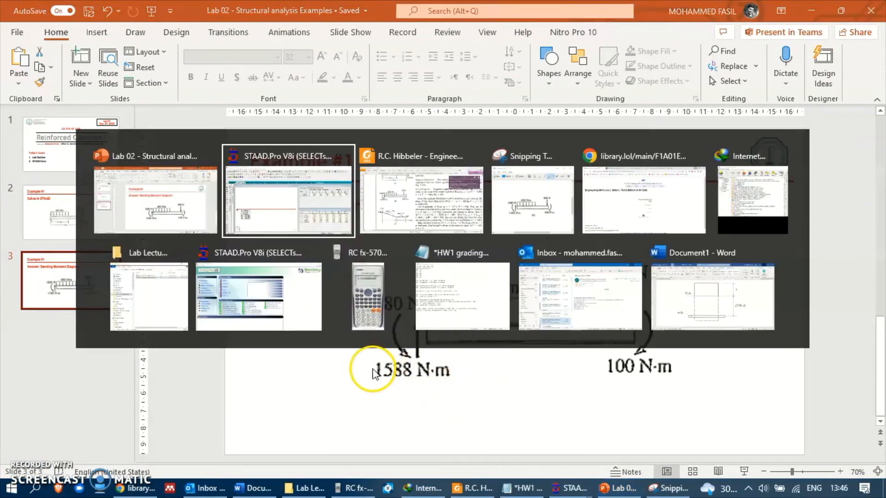
key("Tab")
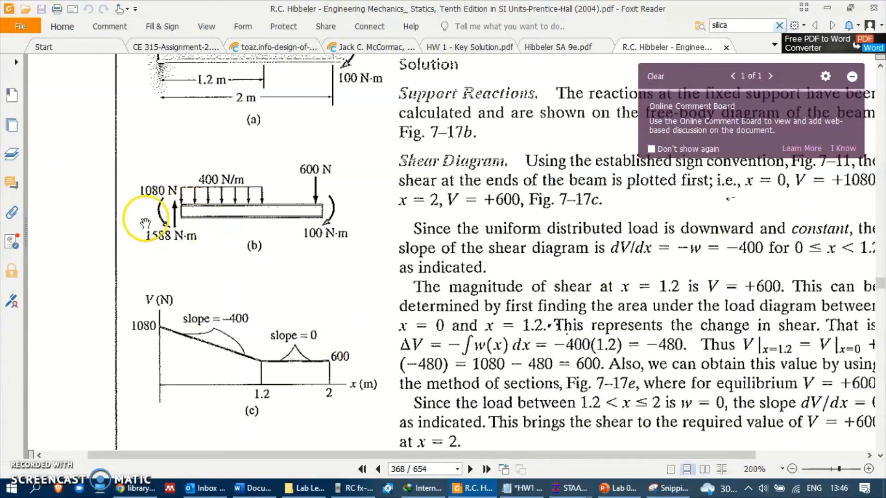
key("alt+Tab")
key("alt+Tab")
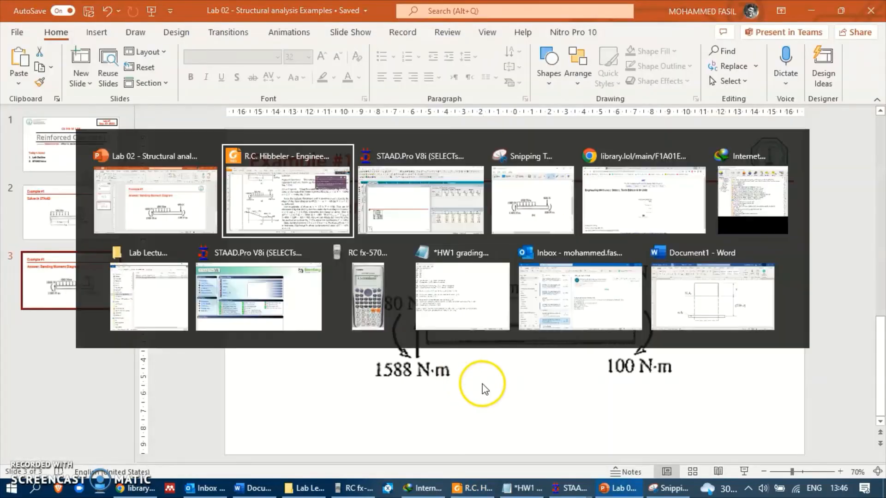
key("Tab")
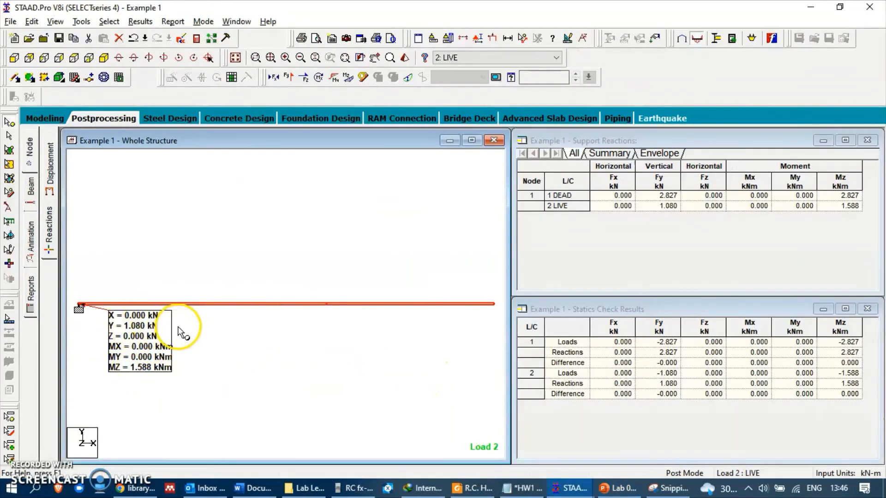
key("alt+Tab")
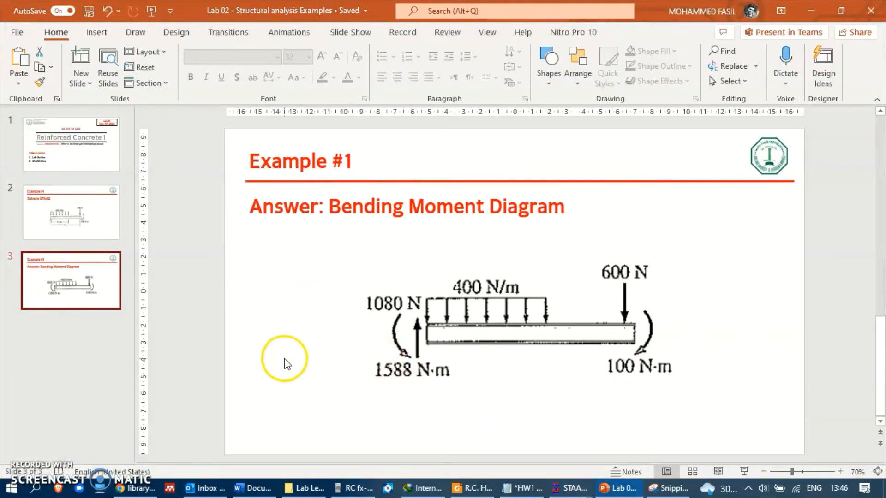
key("alt+Tab")
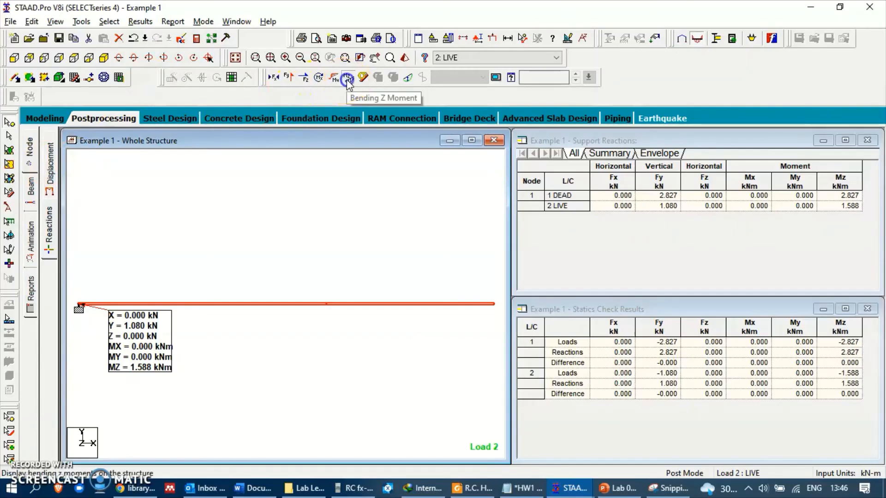
Display the Bending Z moment diagram for the live load and set its result scale to 3 kNm per m.
left_click(348, 79)
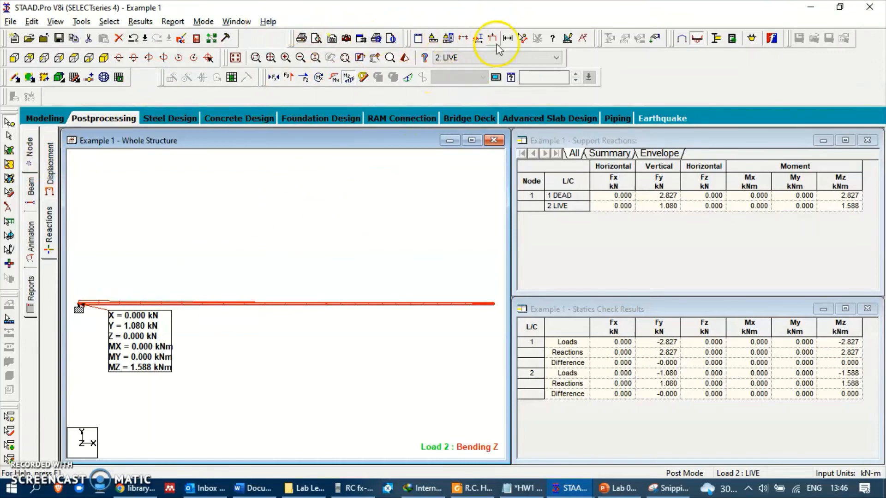
left_click(567, 40)
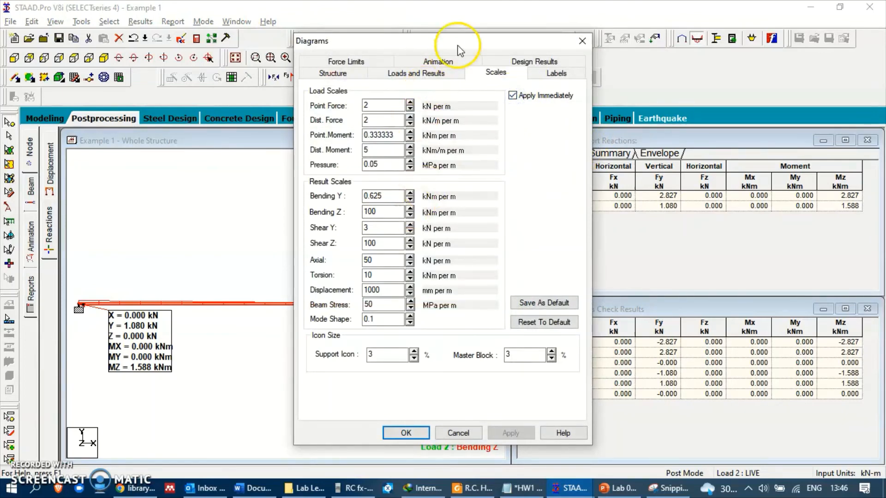
left_click_drag(452, 44, 702, 102)
left_click(656, 267)
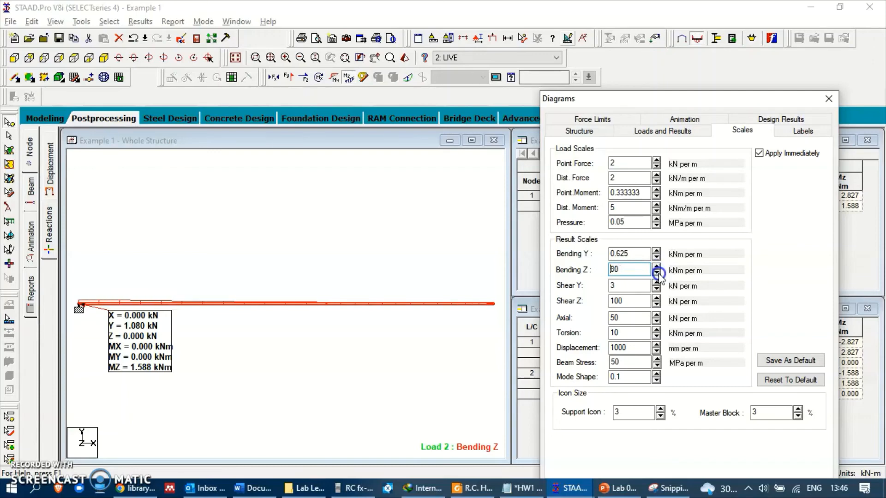
left_click(656, 273)
left_click(656, 273)
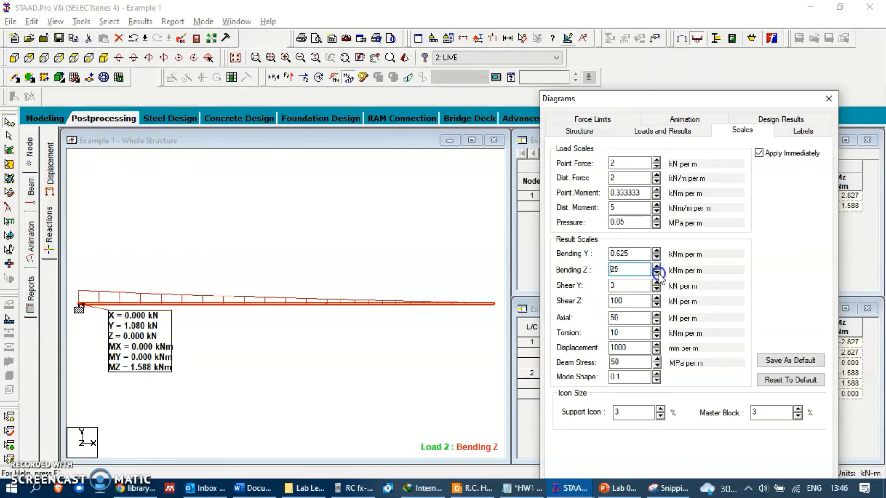
left_click(656, 273)
left_click(656, 273)
left_click(656, 273)
left_click(656, 273)
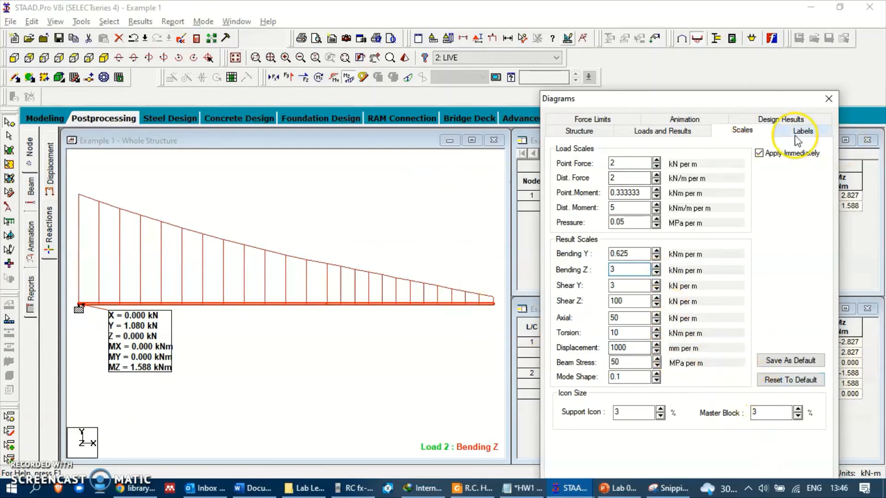
left_click(245, 25)
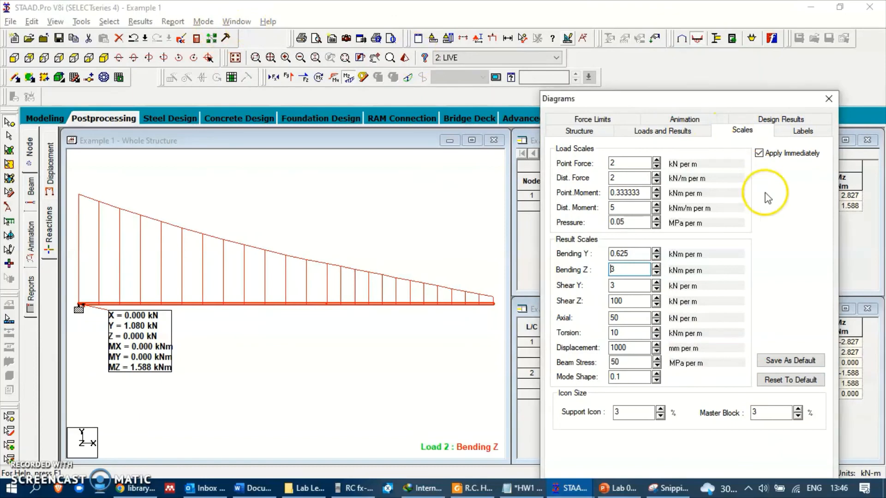
left_click(825, 101)
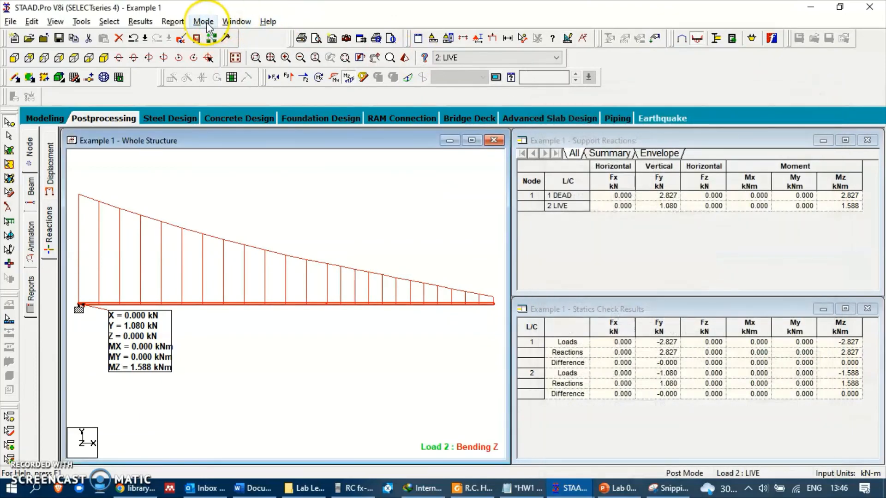
Annotate the bending diagram with the moment values at the beam ends and widen the structure view to fit the labels.
left_click(171, 21)
mouse_move(134, 23)
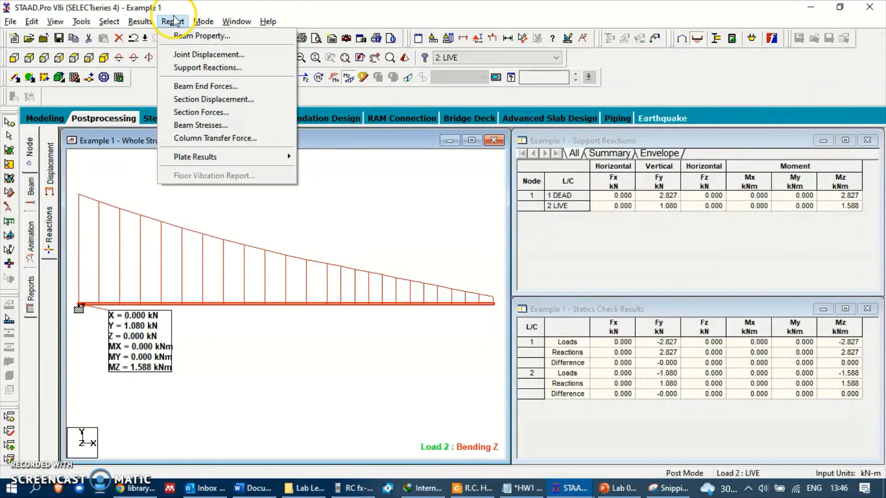
left_click(159, 214)
left_click(159, 224)
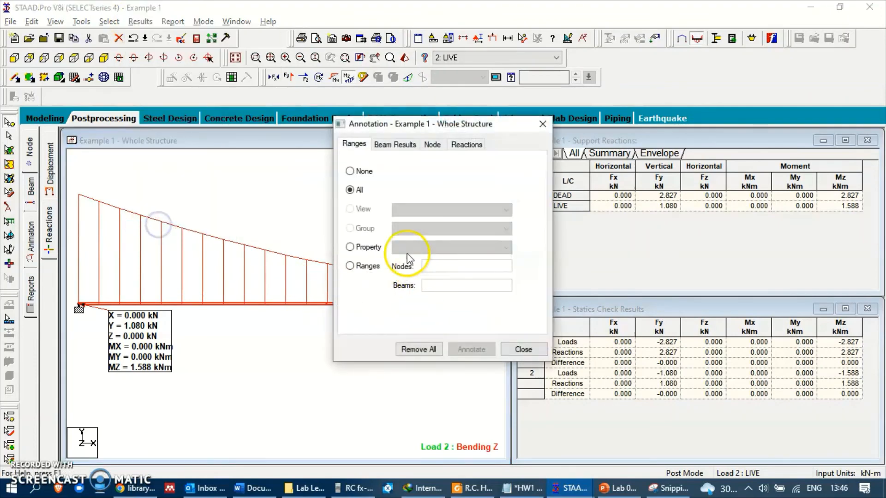
left_click(405, 147)
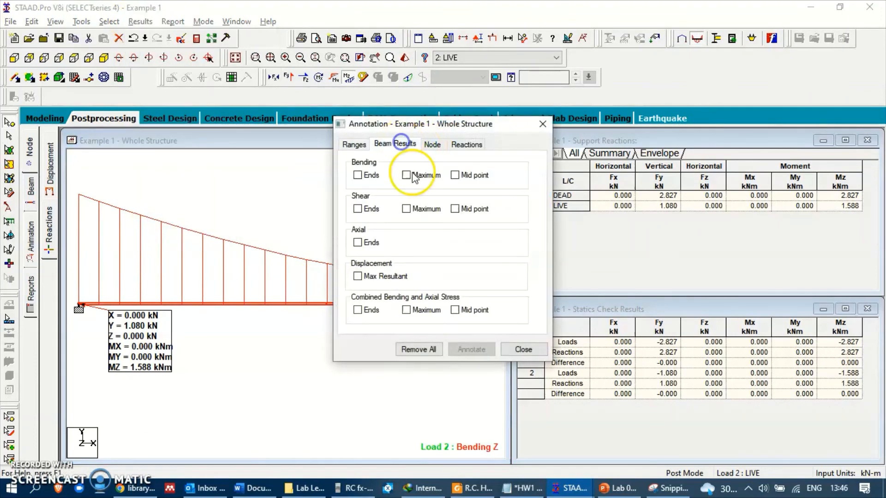
left_click(358, 175)
left_click(469, 349)
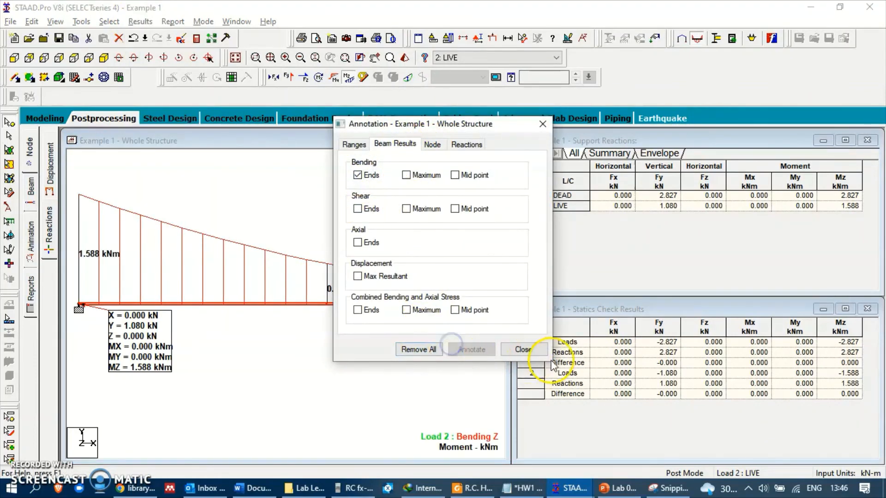
left_click(525, 350)
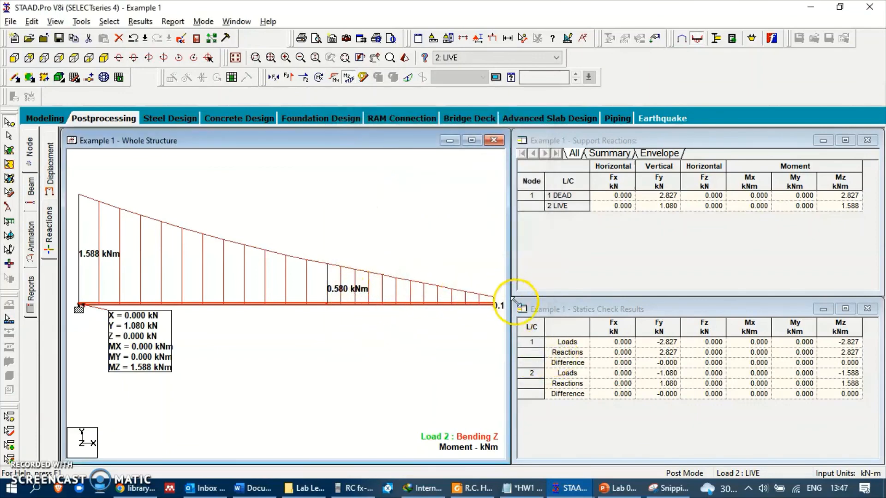
left_click_drag(509, 286, 531, 286)
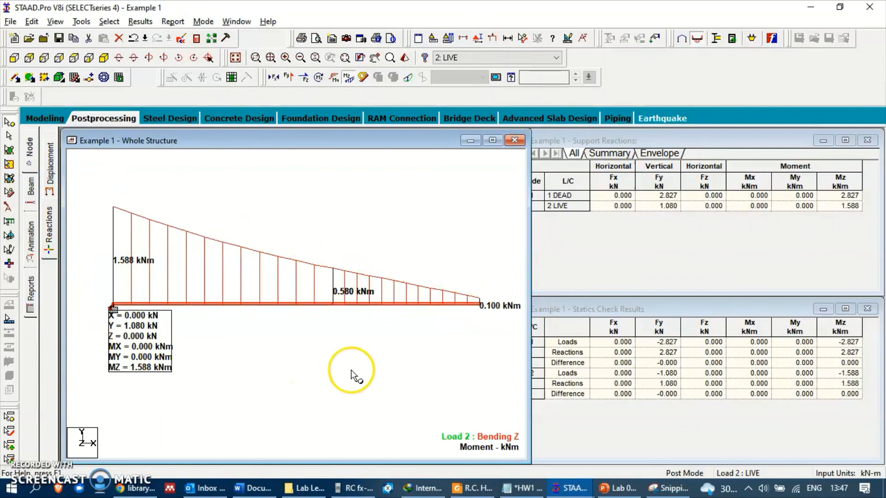
Compare the bending moment diagram with the textbook's moment diagram in Foxit Reader, returning to STAAD.Pro.
key("alt+Tab")
key("Tab")
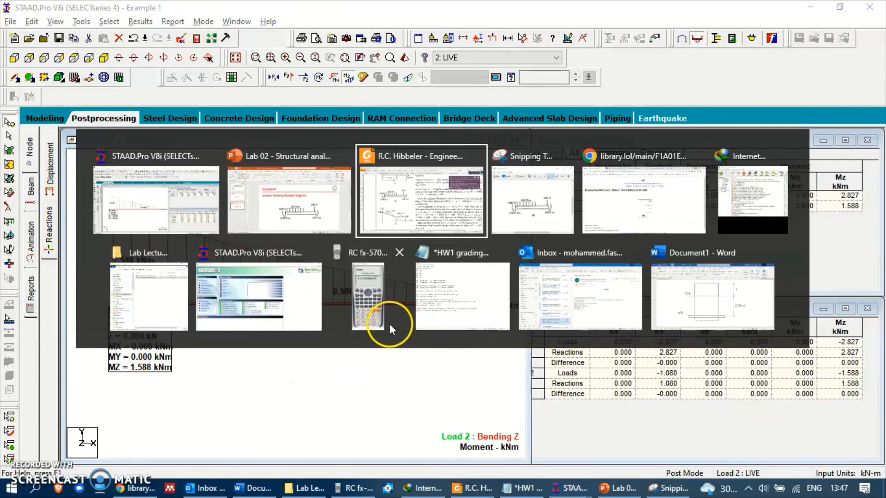
scroll(295, 325, "down", 5)
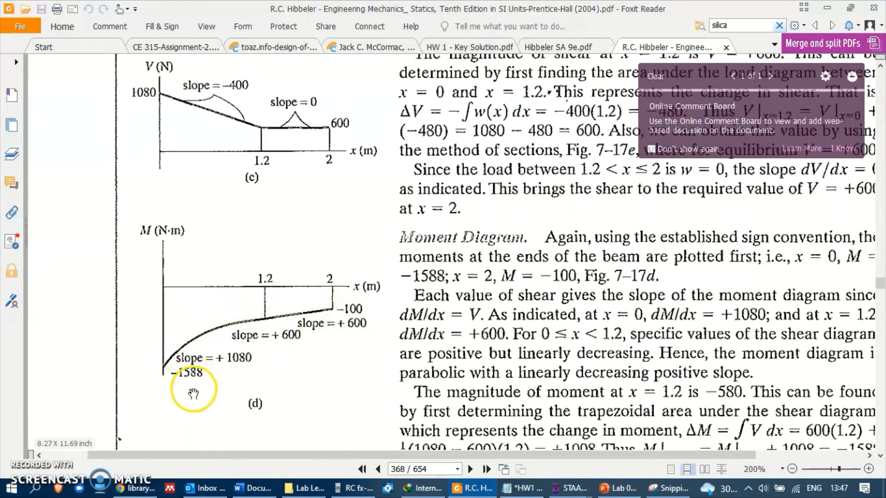
key("alt+Tab")
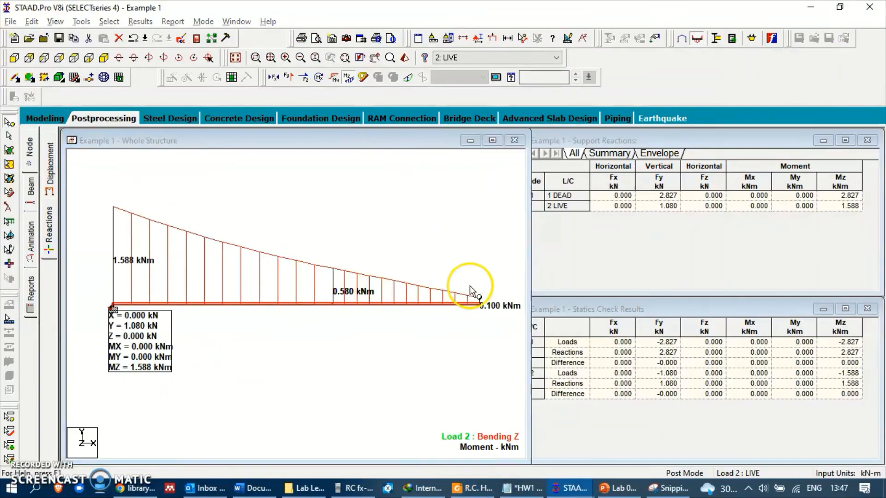
key("alt+Tab")
key("alt+Tab")
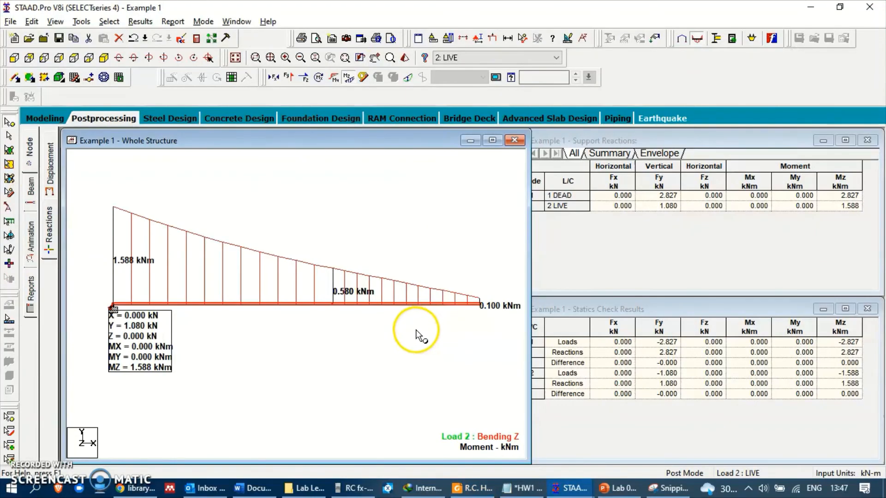